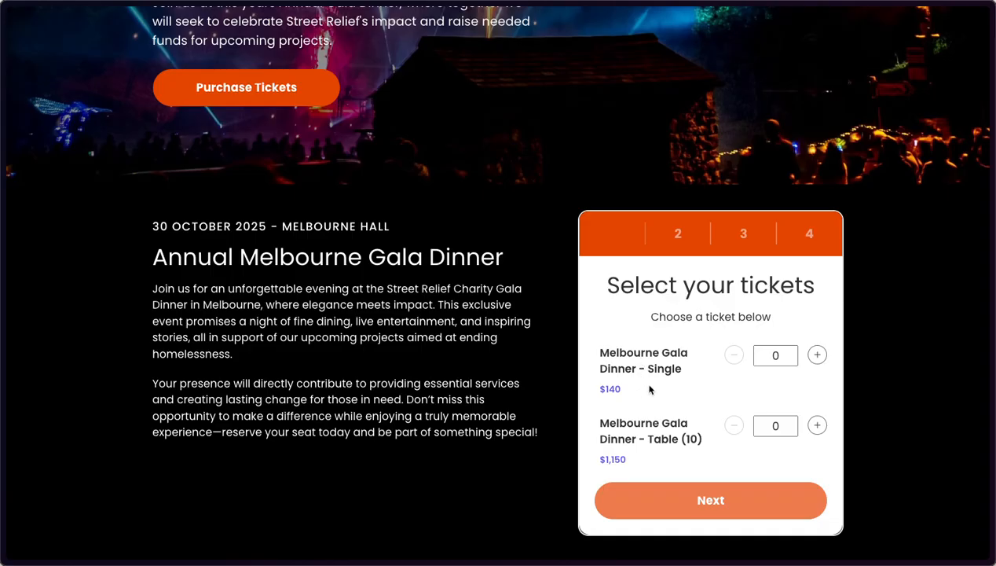
# Add one Single ticket and fill in the buyer's first name, last name and e-mail.
pyautogui.click(817, 355)
pyautogui.click(733, 509)
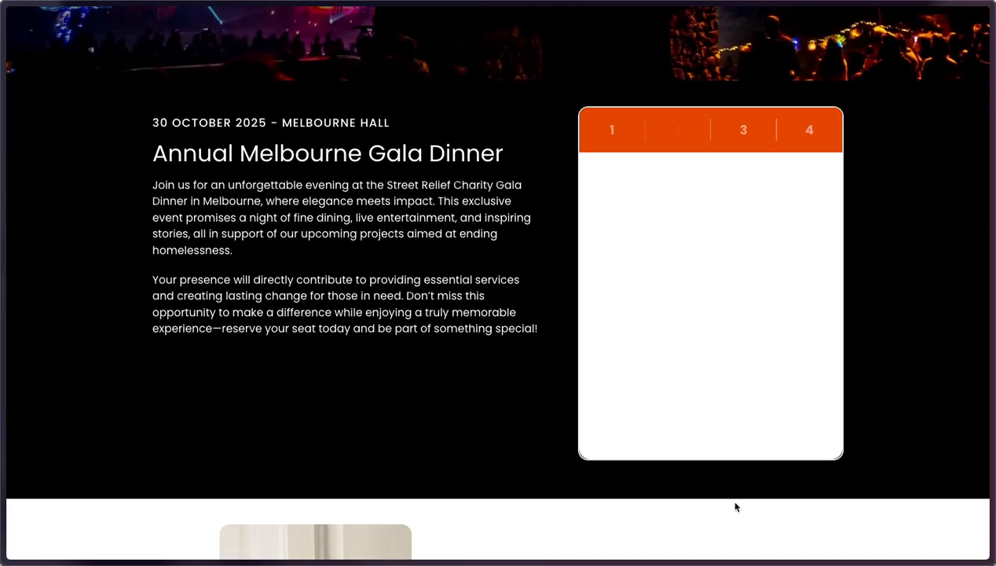
pyautogui.click(686, 239)
pyautogui.press('BackSpace')
pyautogui.press('Tab')
pyautogui.press('Tab')
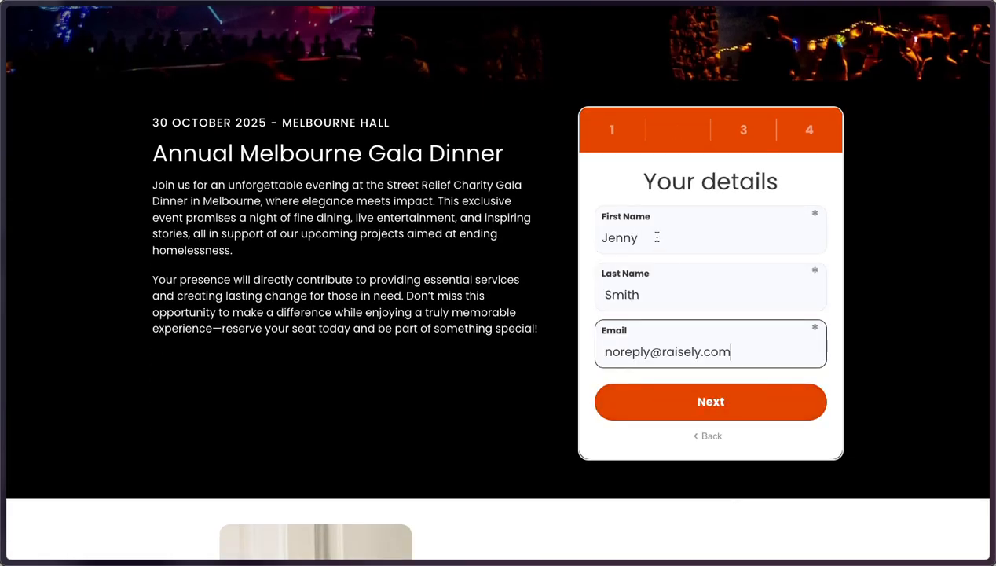
pyautogui.click(681, 402)
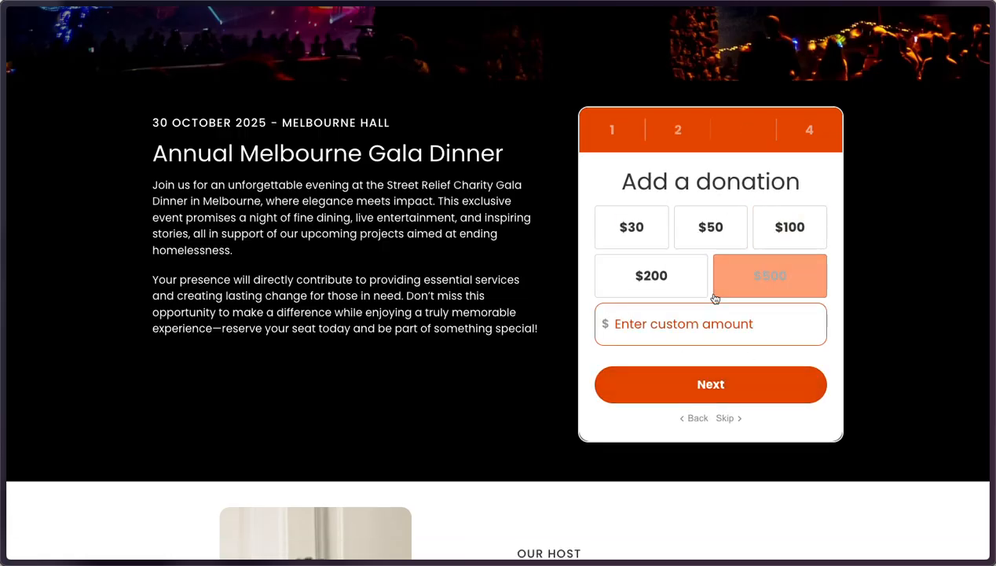
# Choose a $30 donation, pay with the test card, and decline saving the card.
pyautogui.click(642, 236)
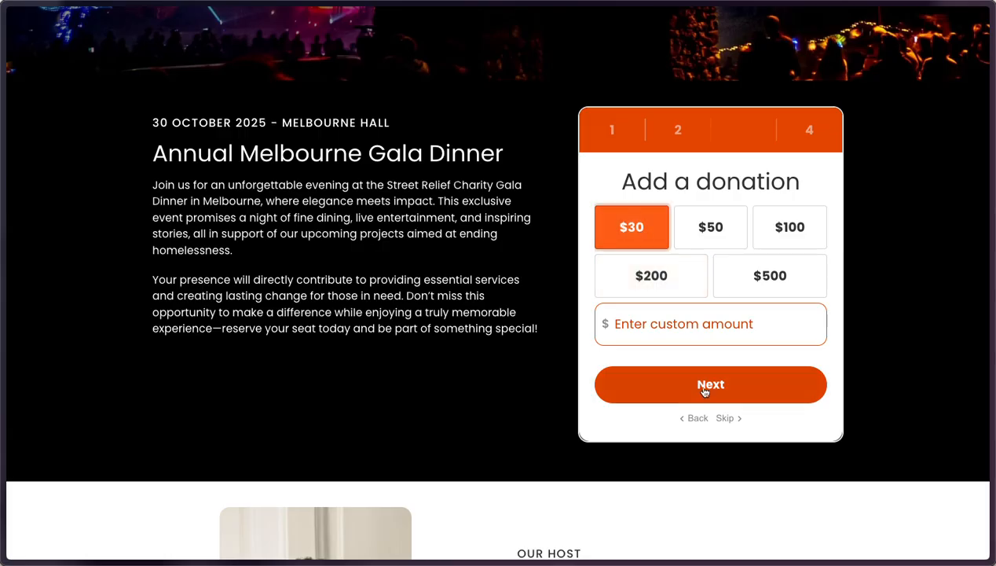
pyautogui.click(744, 388)
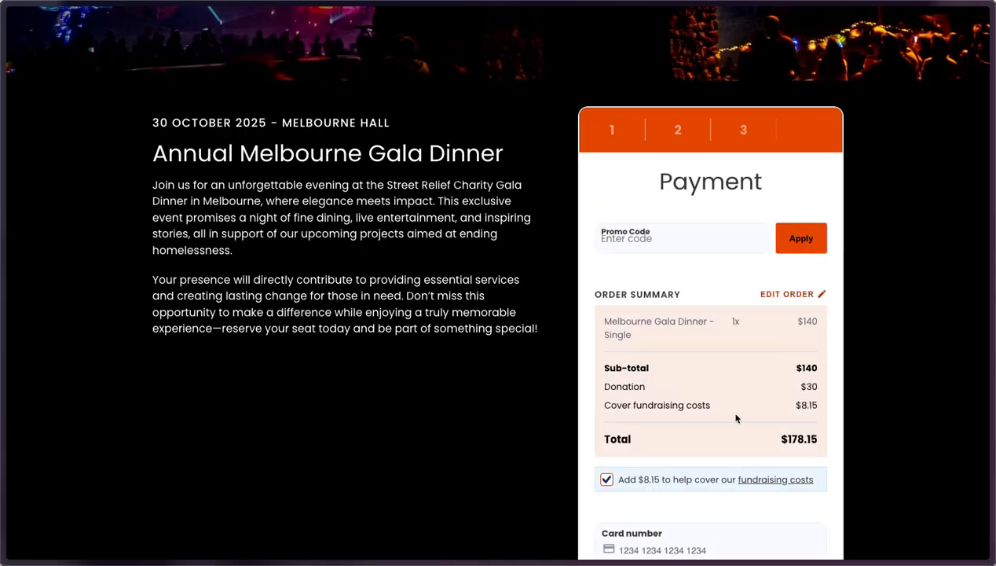
pyautogui.scroll(-2, 736, 417)
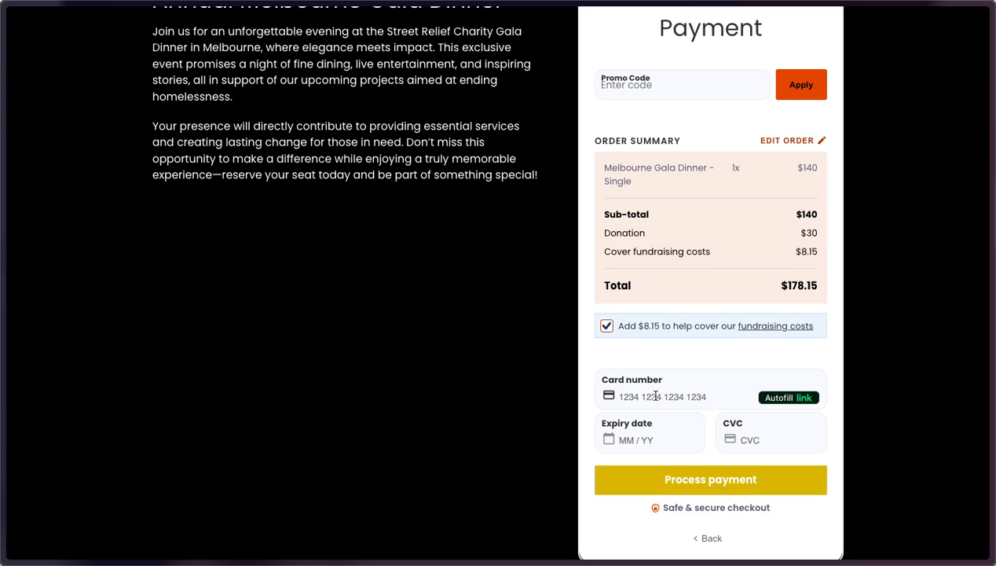
pyautogui.write('42424242424242420454')
pyautogui.click(759, 436)
pyautogui.write('000')
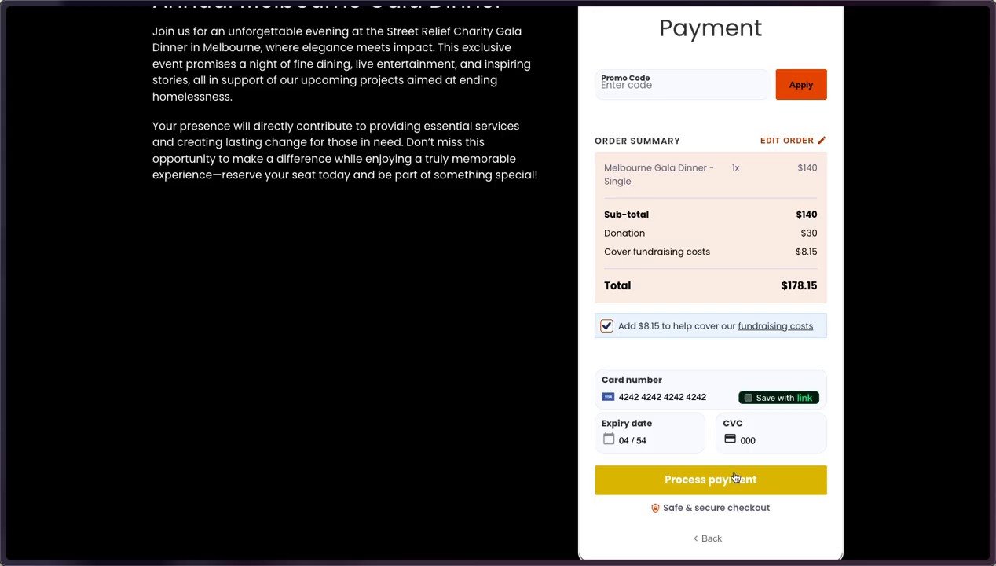
pyautogui.click(736, 477)
pyautogui.click(539, 344)
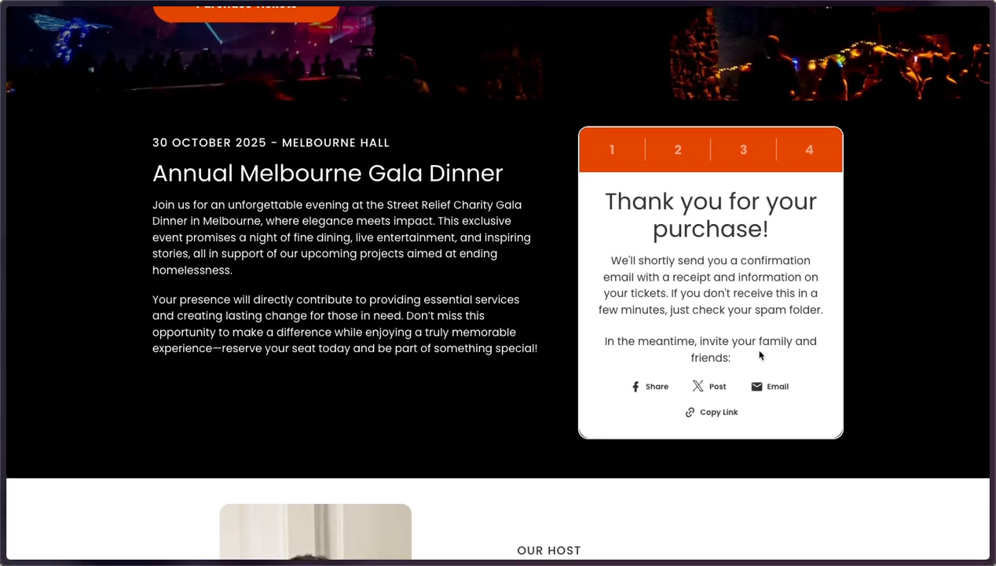
pyautogui.scroll(1, 760, 352)
pyautogui.scroll(1, 759, 352)
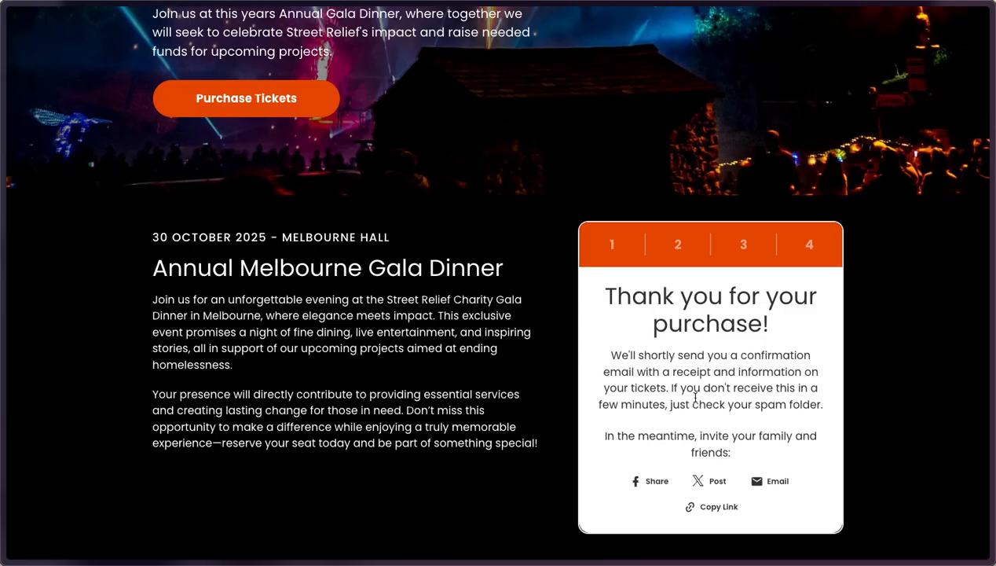
pyautogui.scroll(-1, 696, 397)
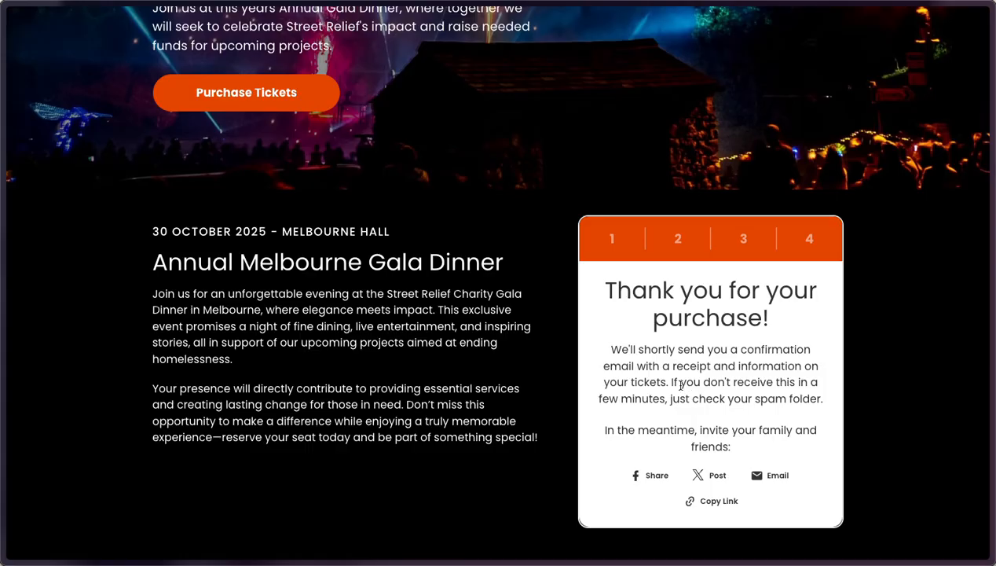
pyautogui.hotkey('alt', 'Tab')
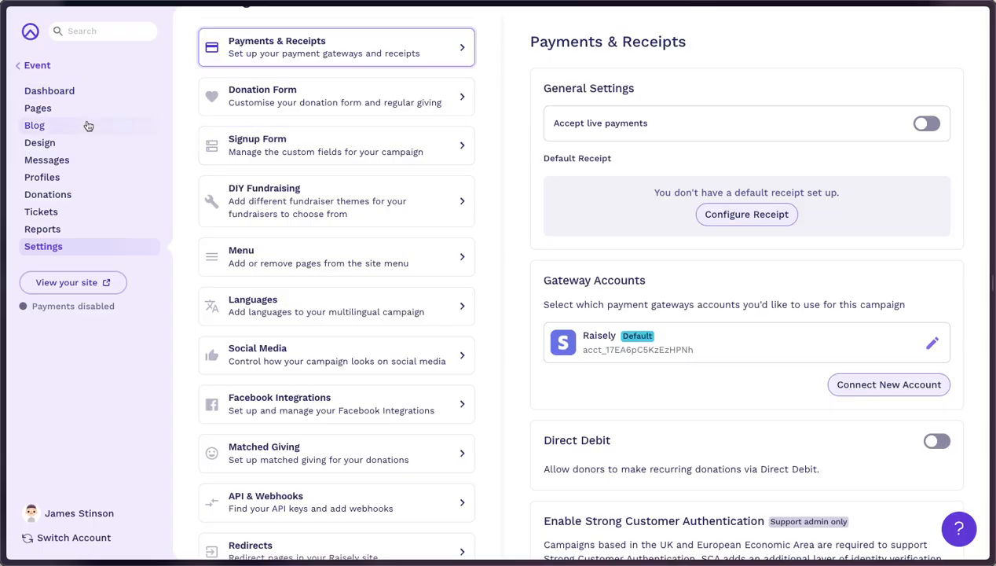
# Open the Home page in the editor and insert a Ticket Form block found by searching 'tic'.
pyautogui.click(68, 113)
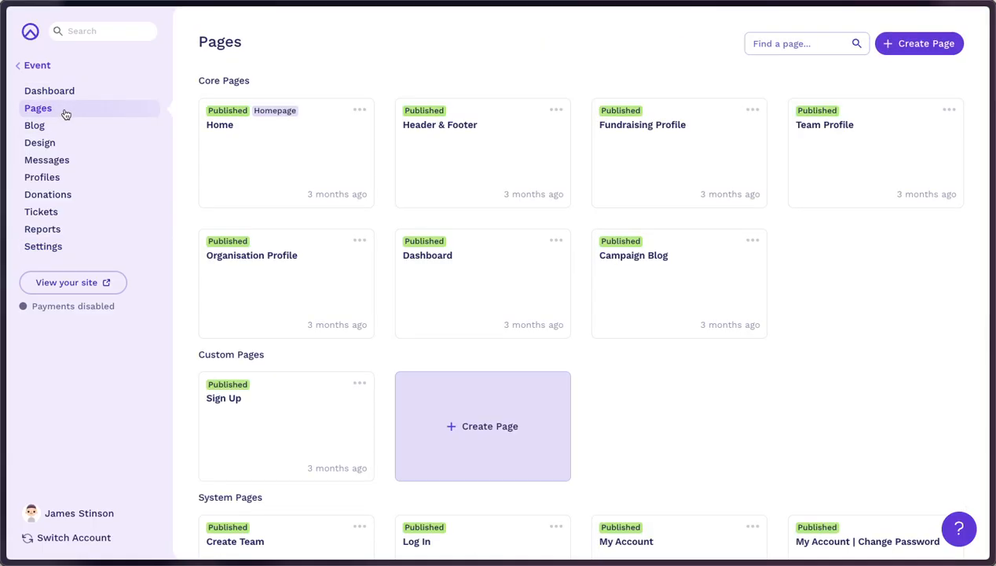
pyautogui.click(289, 173)
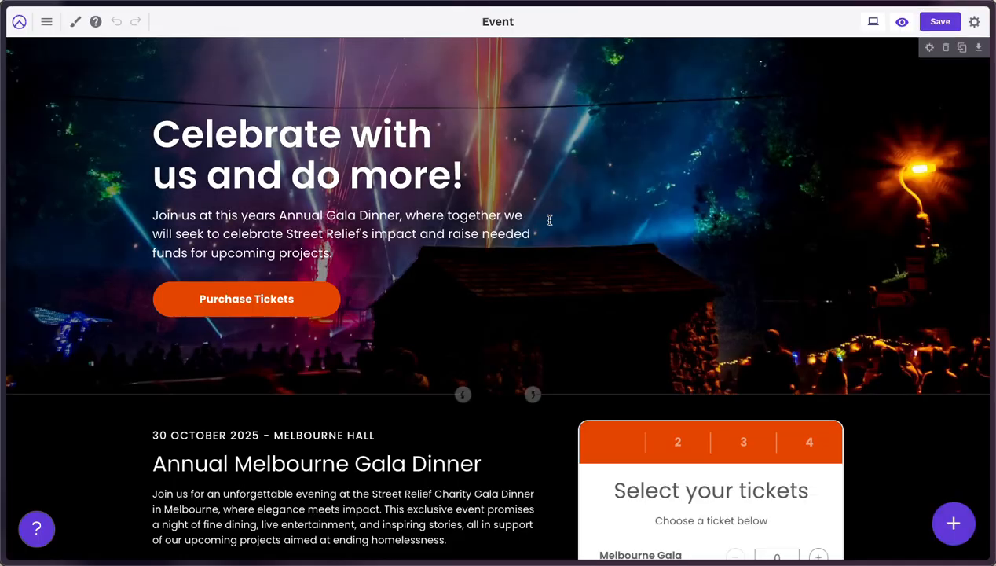
pyautogui.scroll(-3, 552, 272)
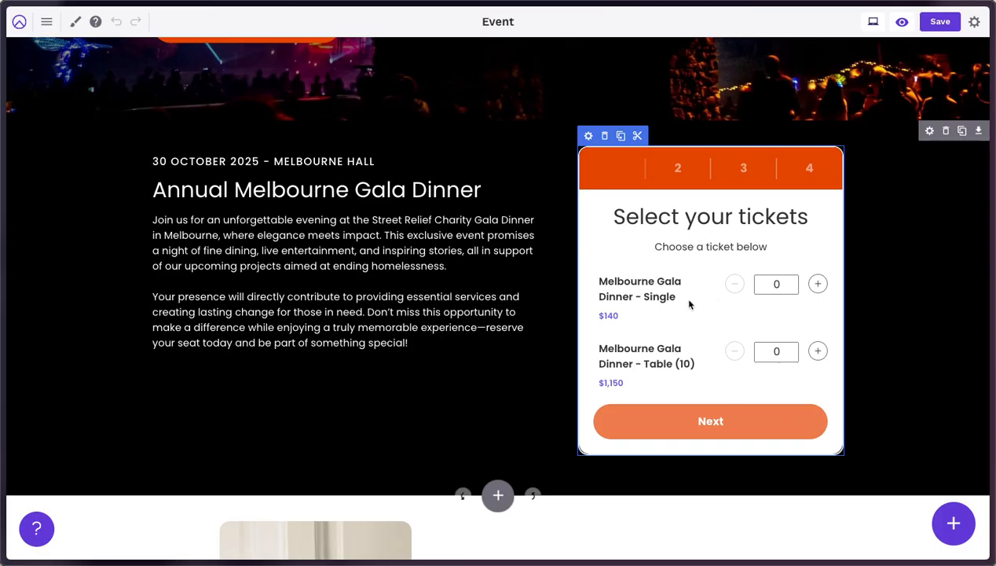
pyautogui.click(961, 520)
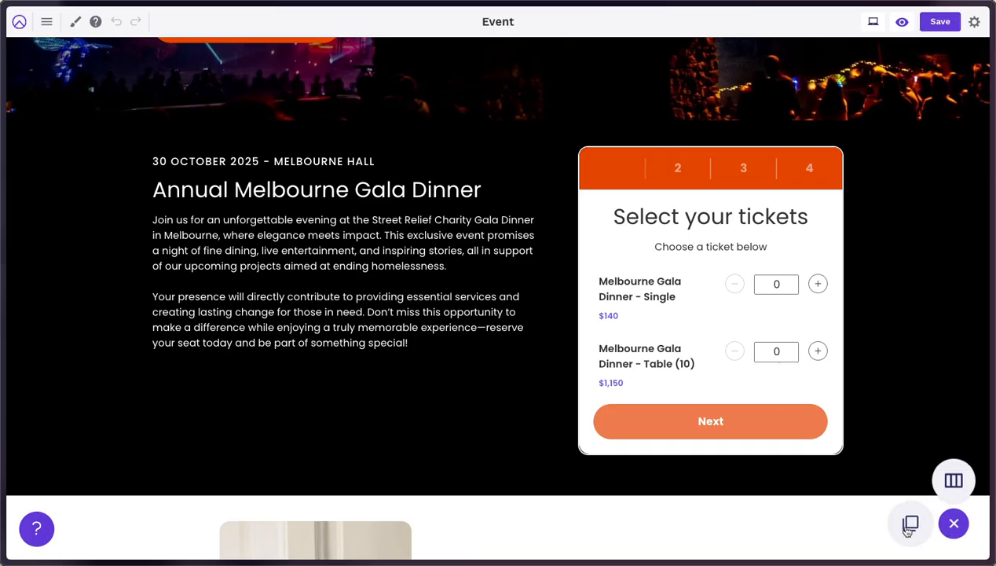
pyautogui.click(906, 523)
pyautogui.write('tic')
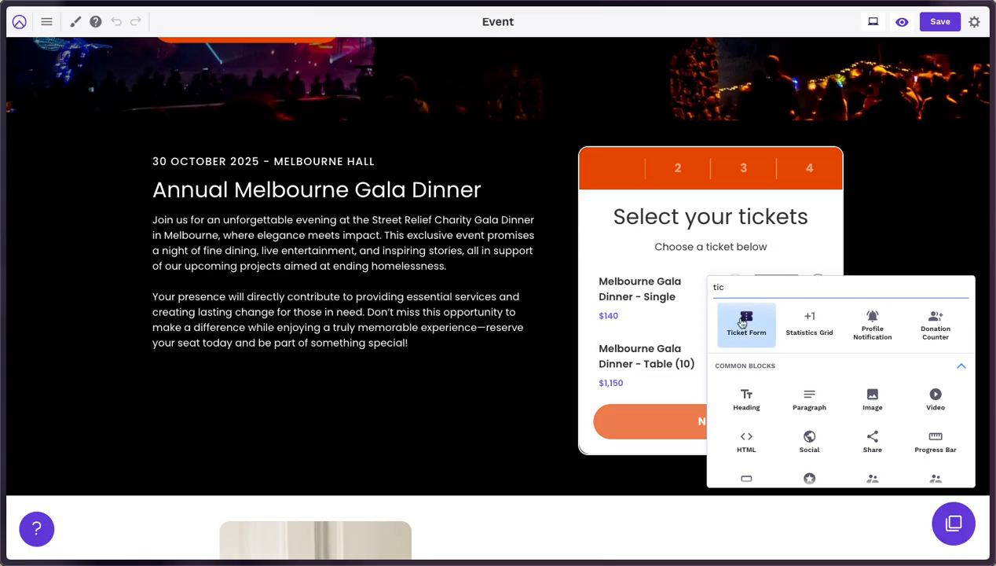
pyautogui.click(746, 325)
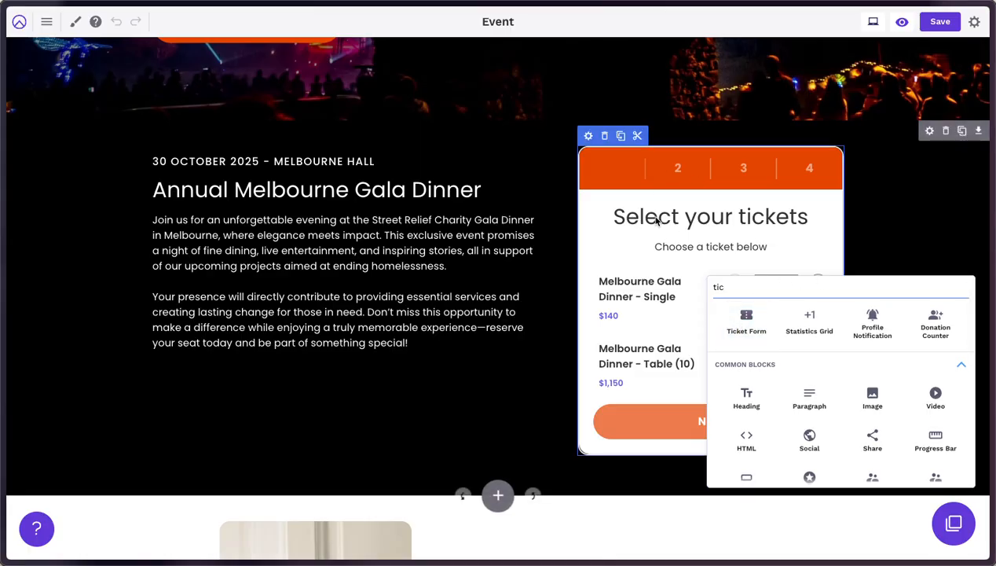
# Toggle Enable donations off and on, then expand Headings, Buttons, Thank You, Advanced and Tickets.
pyautogui.click(589, 135)
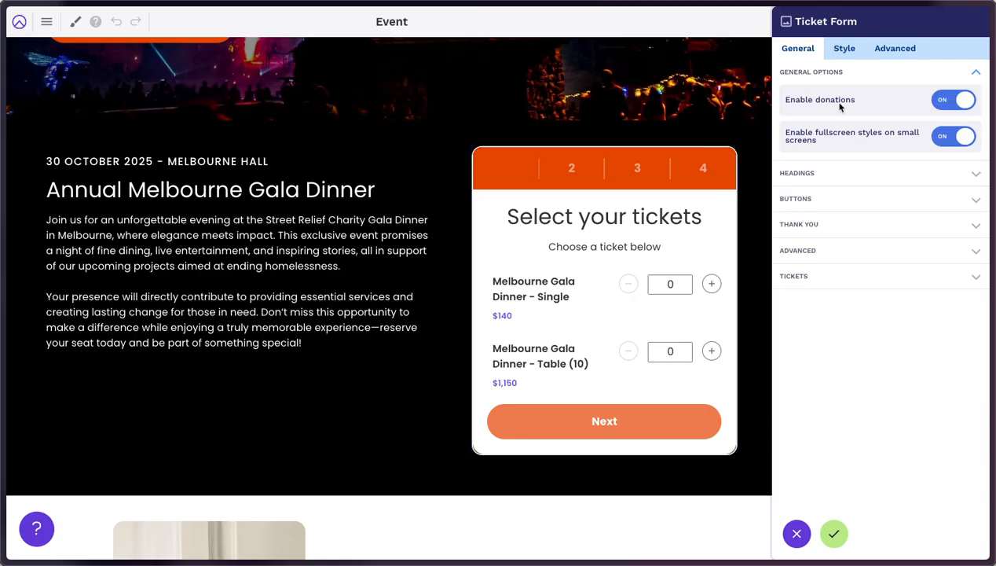
pyautogui.click(943, 106)
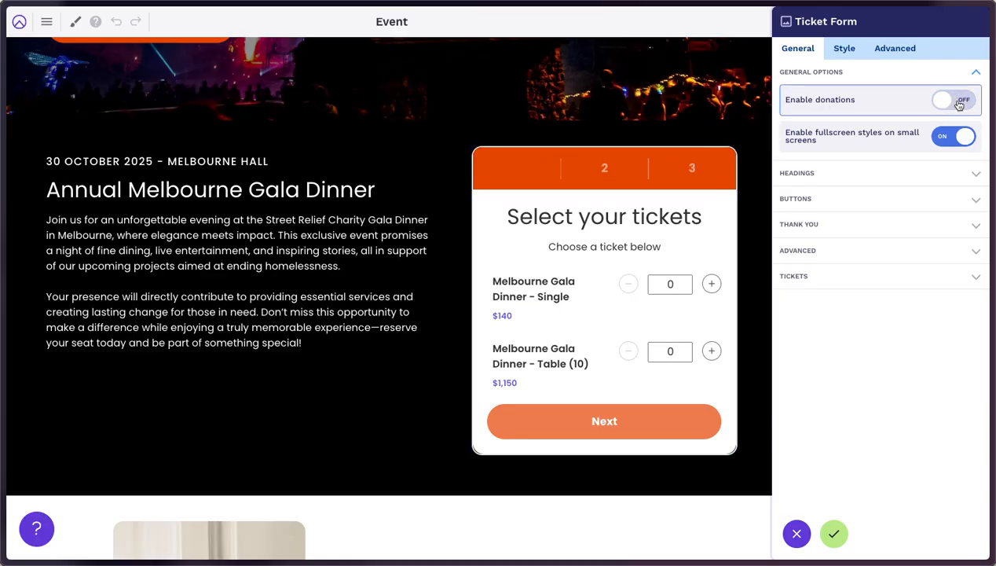
pyautogui.click(959, 104)
pyautogui.click(845, 180)
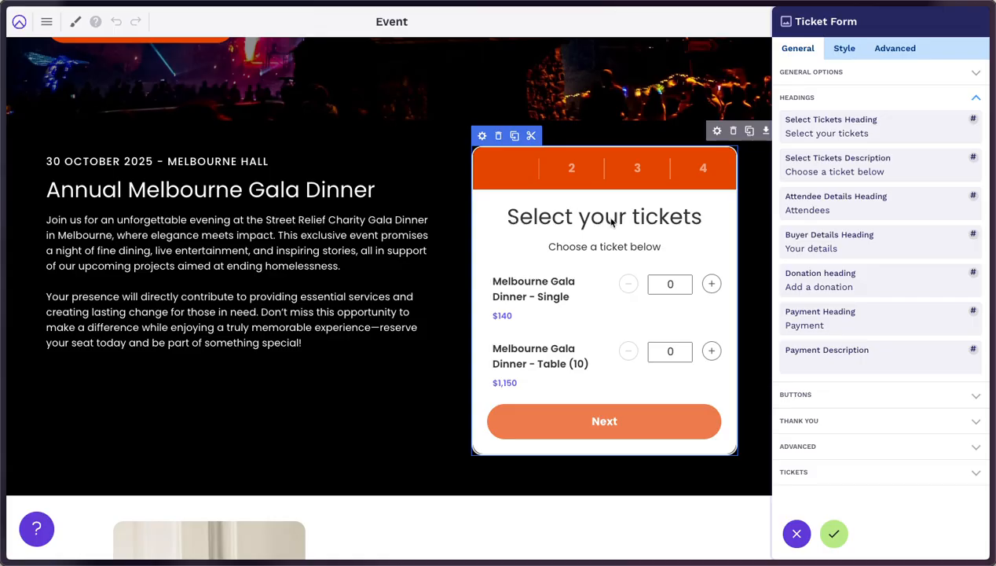
pyautogui.click(871, 397)
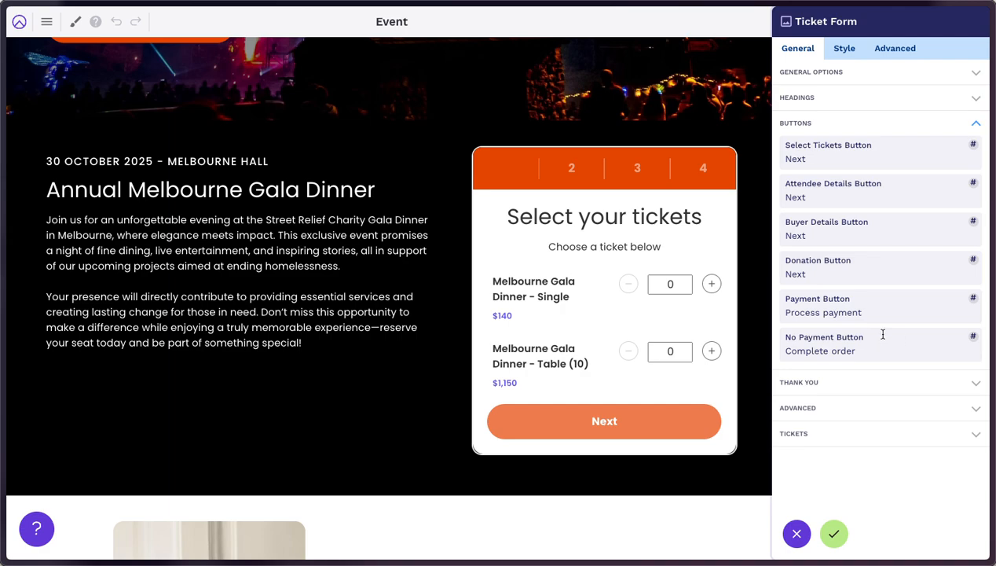
pyautogui.click(858, 382)
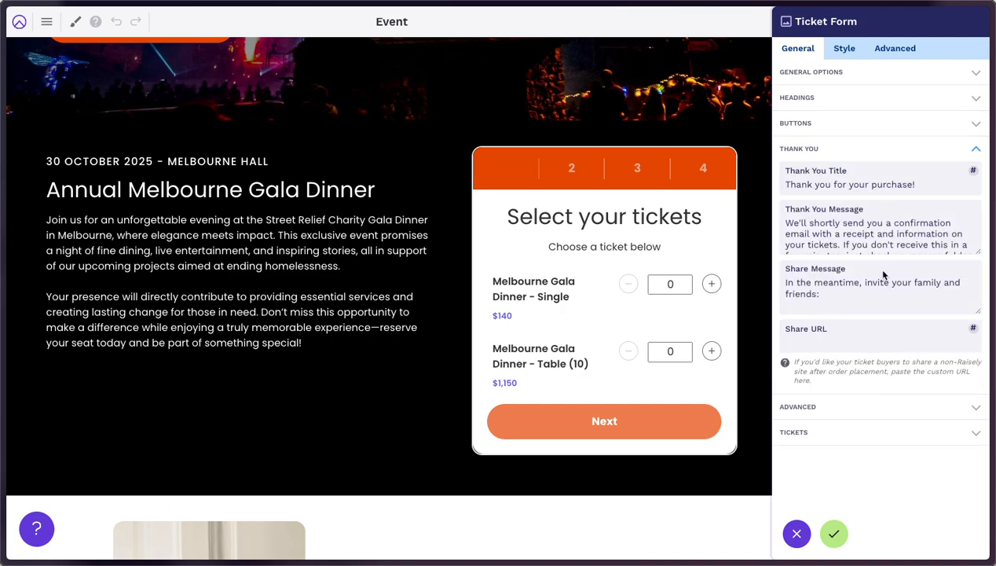
pyautogui.click(868, 406)
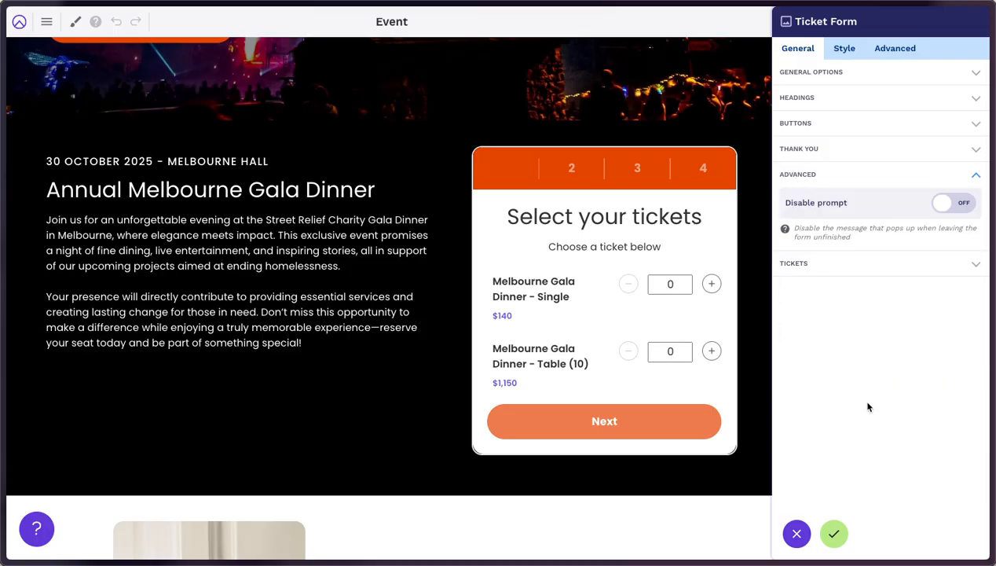
pyautogui.click(841, 264)
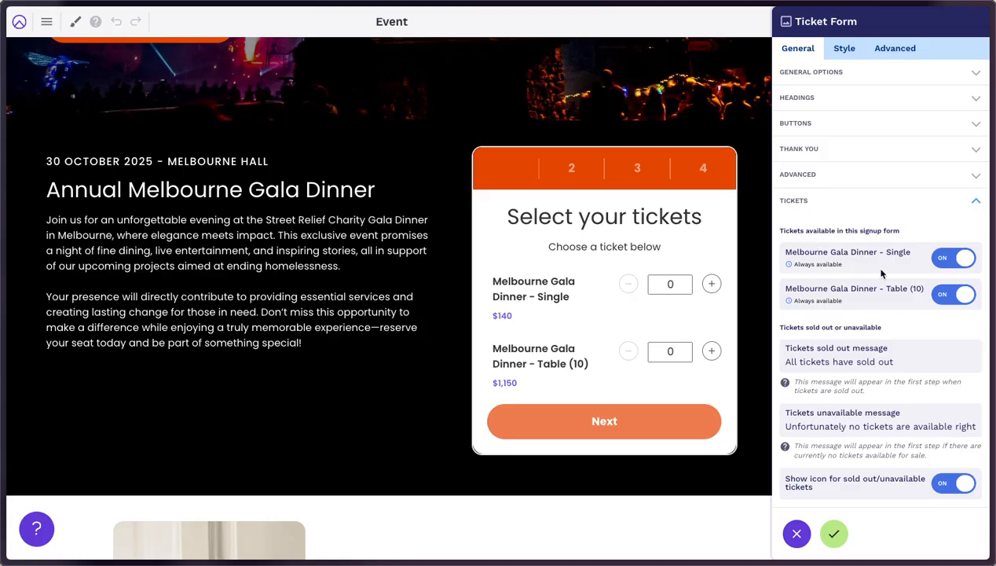
# Toggle the Table (10) ticket off and back on, then close the Ticket Form settings.
pyautogui.click(939, 295)
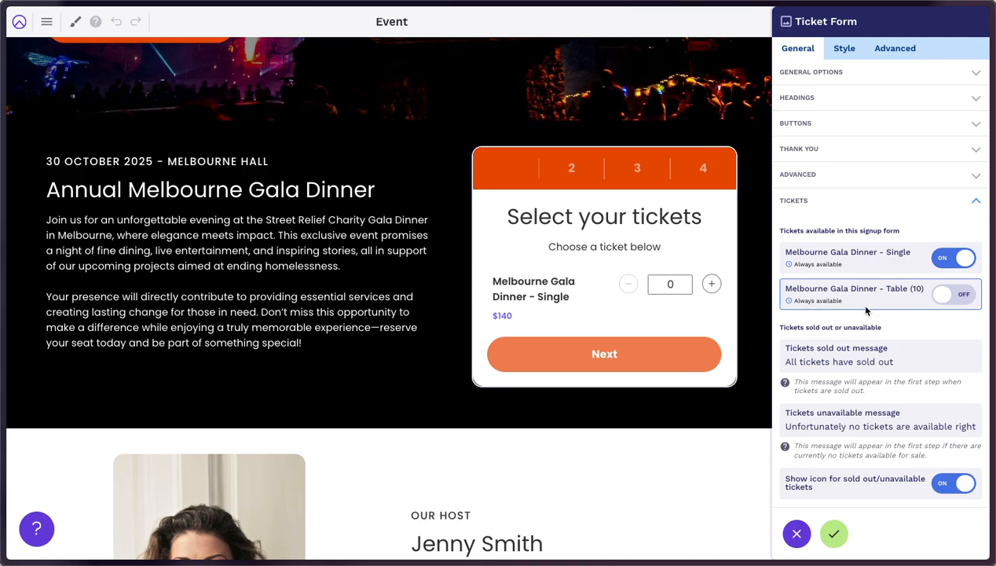
pyautogui.click(928, 300)
pyautogui.click(839, 542)
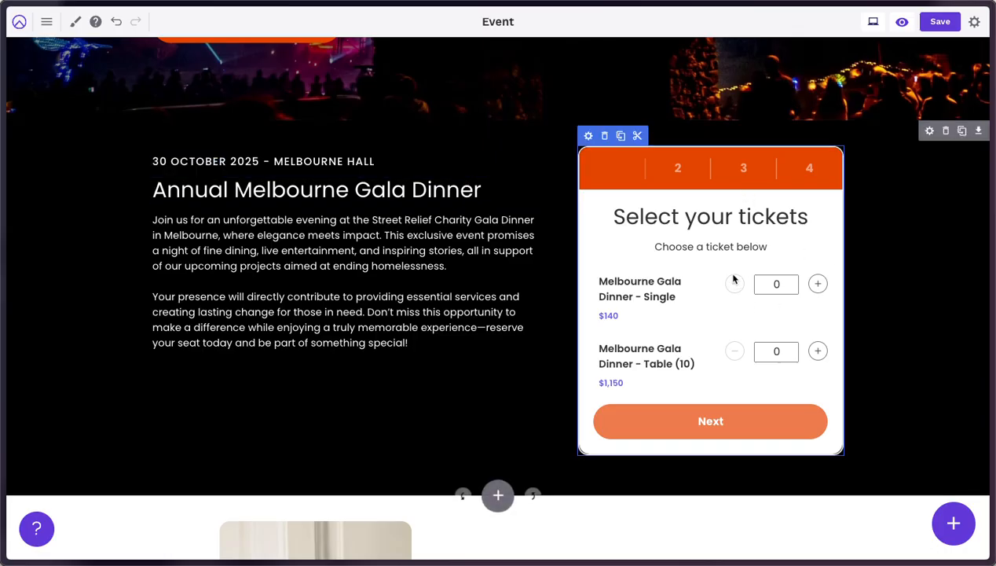
# Return to the admin panel discarding editor changes, then go to Tickets > Setup.
pyautogui.click(19, 23)
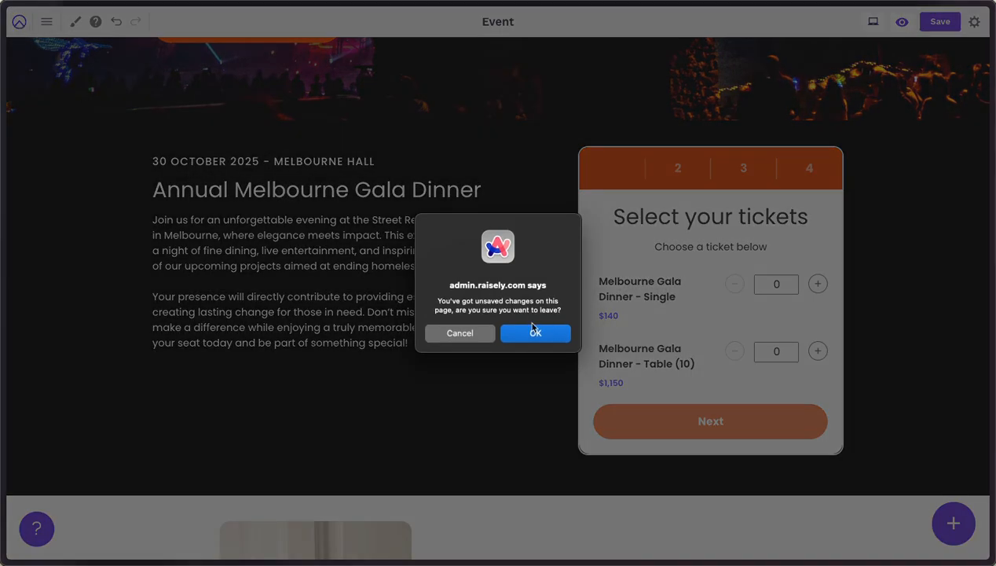
pyautogui.click(533, 330)
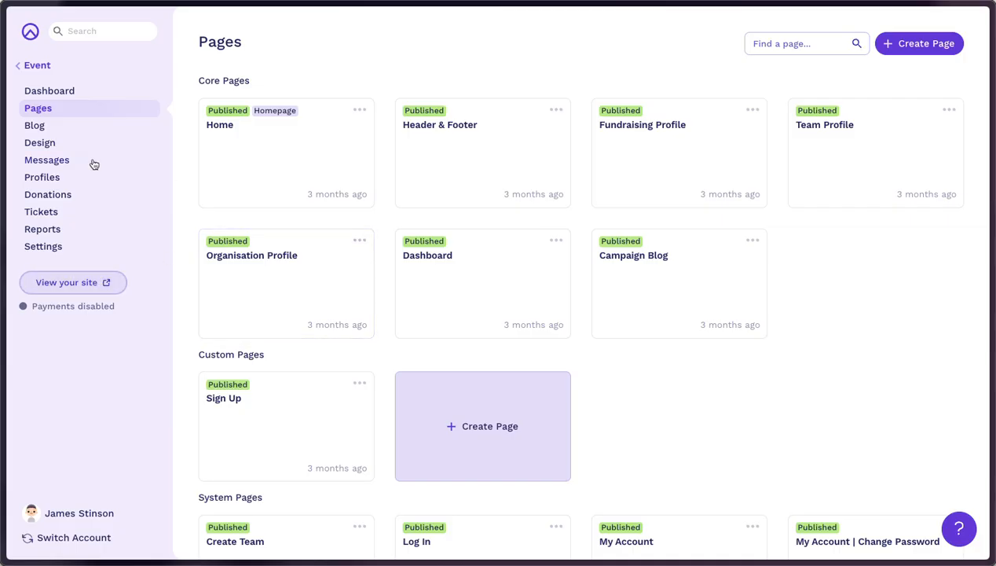
pyautogui.click(40, 212)
pyautogui.click(45, 268)
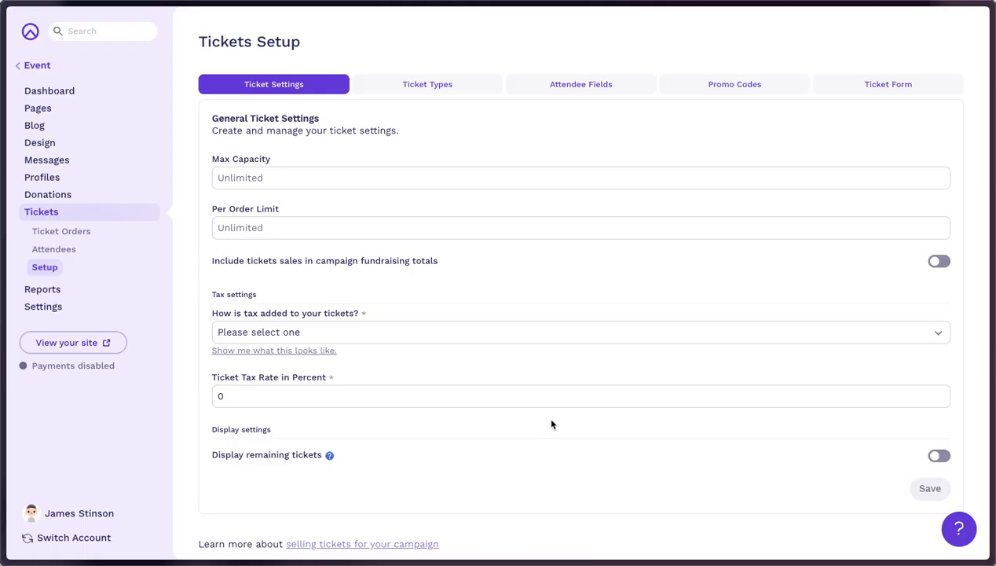
# Show the Ticket Types tab listing the Single ($140) and Table (10) ($1,150) tickets.
pyautogui.scroll(-1, 551, 424)
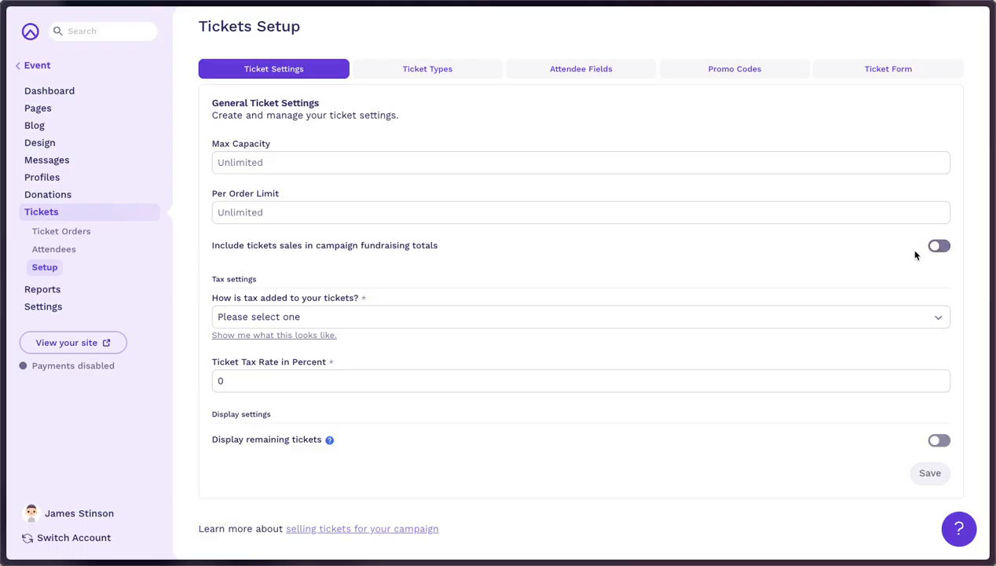
pyautogui.click(418, 71)
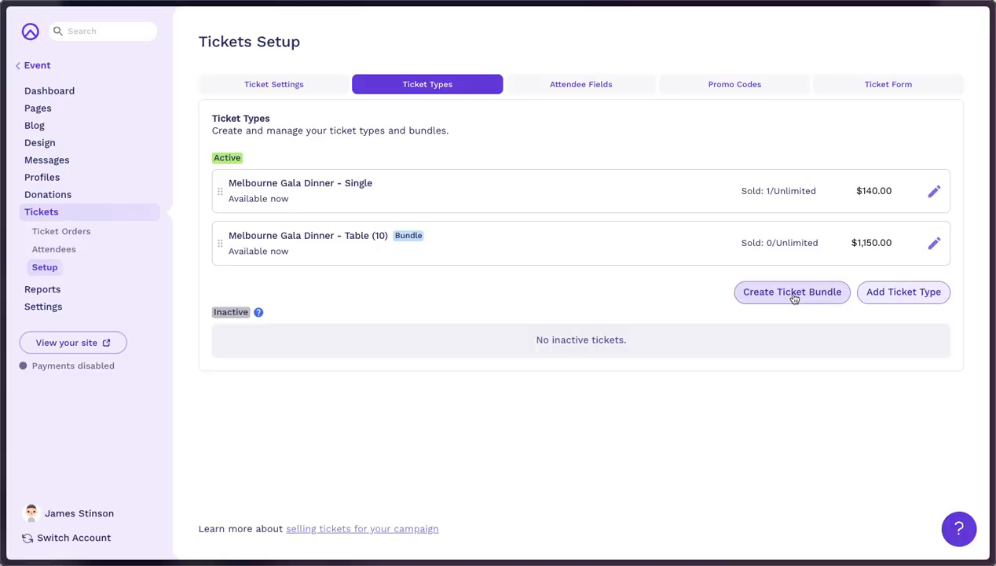
# Open a blank Add Ticket Type form and click into Ticket Name and Ticket Display Name.
pyautogui.click(888, 295)
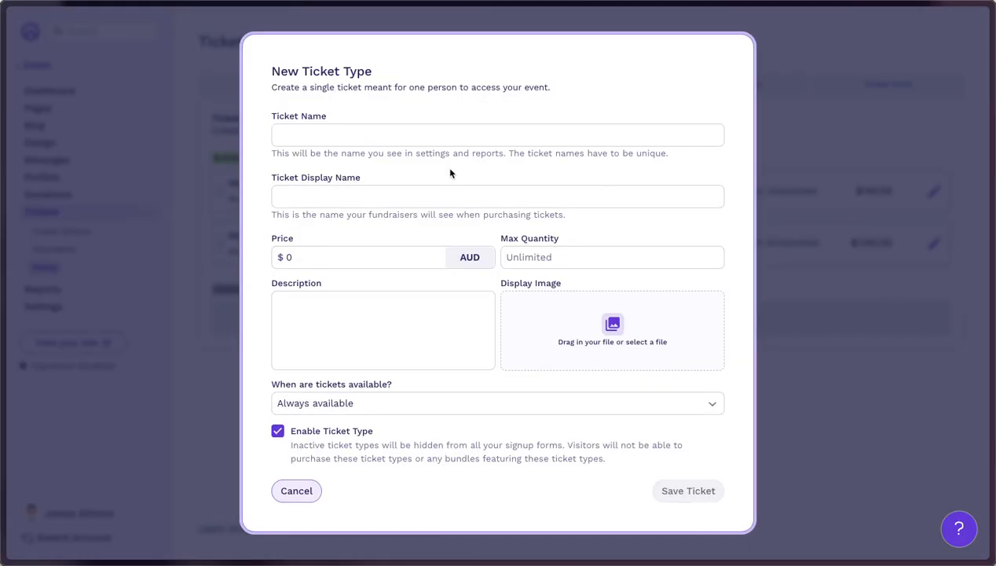
pyautogui.click(358, 136)
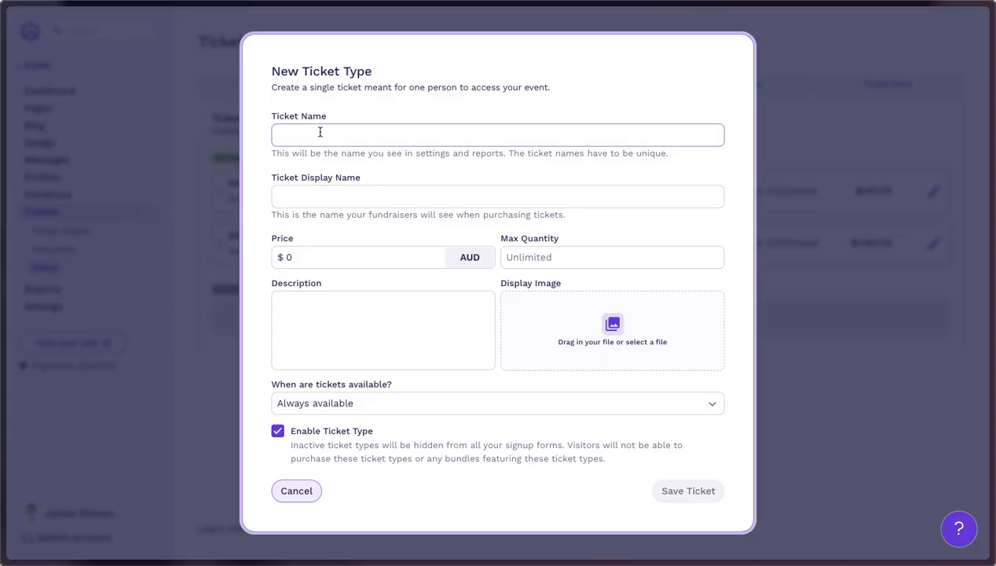
pyautogui.click(304, 199)
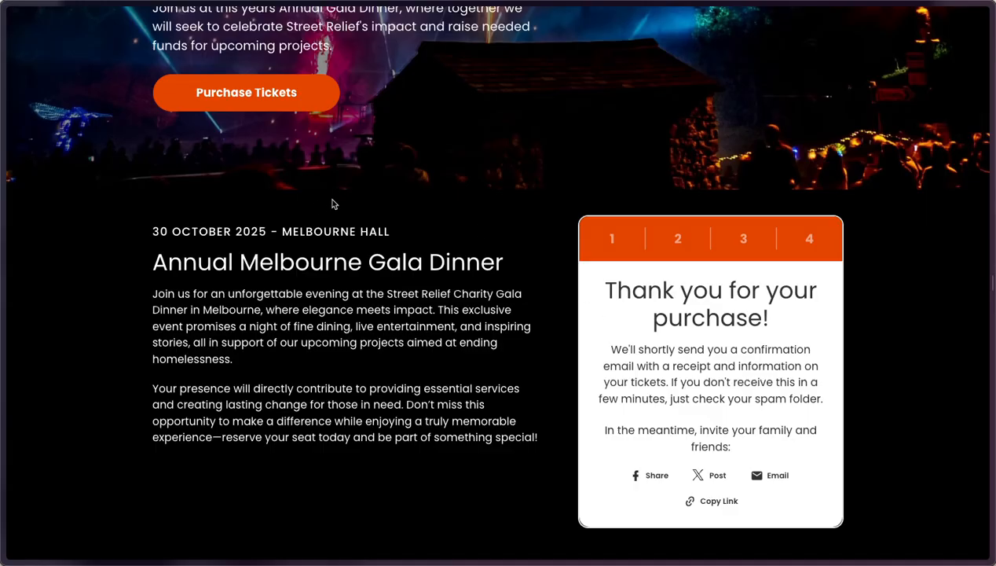
# Reload the live event page, highlight the Single ticket name, and return to the New Ticket Type form.
pyautogui.moveTo(2, 118)
pyautogui.click(135, 22)
pyautogui.moveTo(599, 358); pyautogui.dragTo(685, 375)
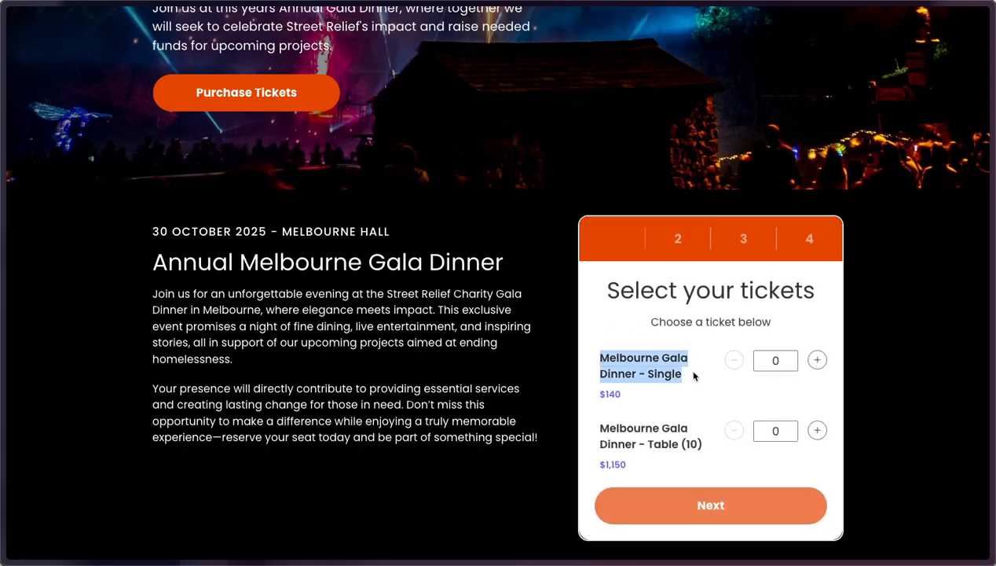
pyautogui.hotkey('alt', 'Tab')
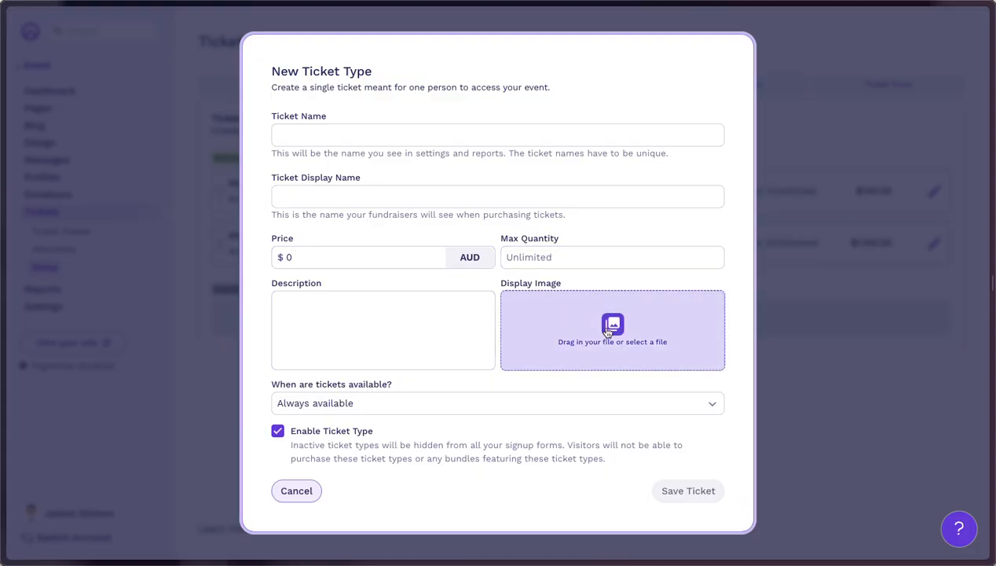
# Switch ticket availability to between set dates and times, then back to always available.
pyautogui.click(417, 404)
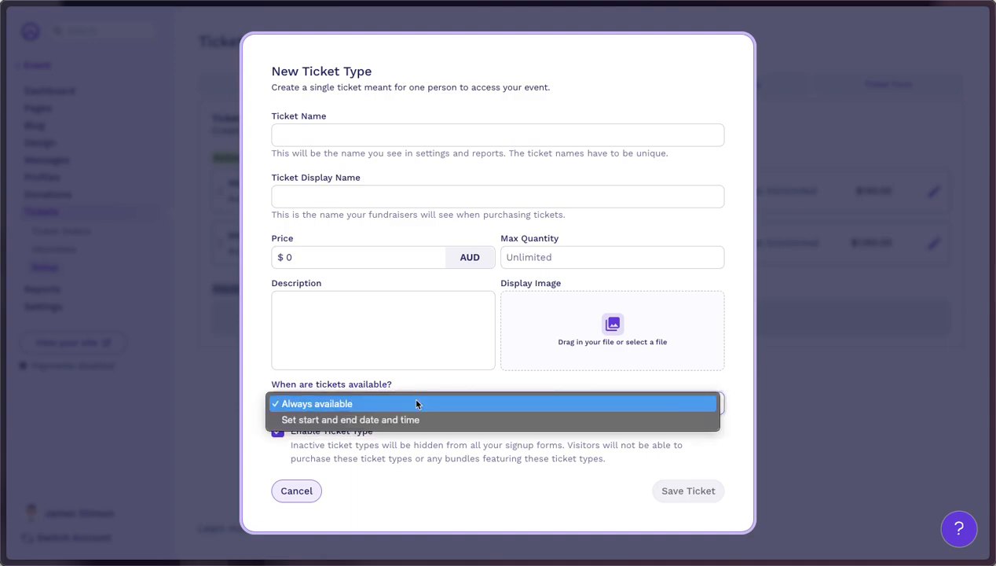
pyautogui.click(363, 420)
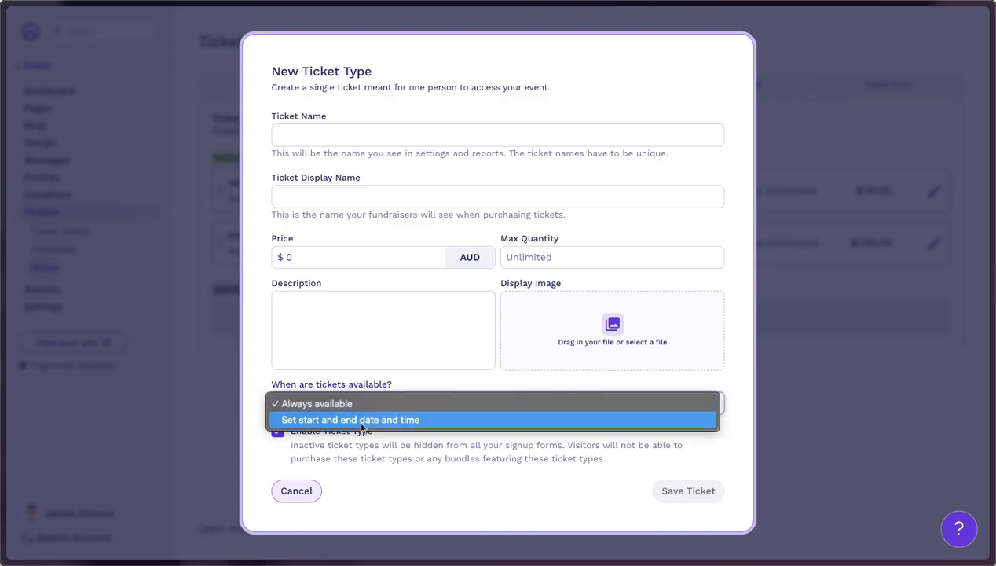
pyautogui.scroll(-2, 393, 377)
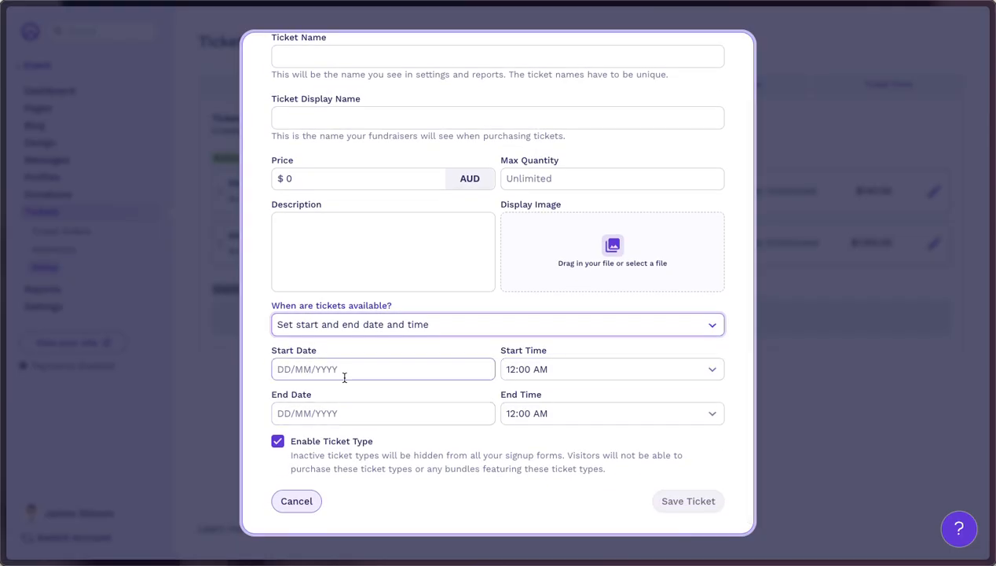
pyautogui.click(339, 325)
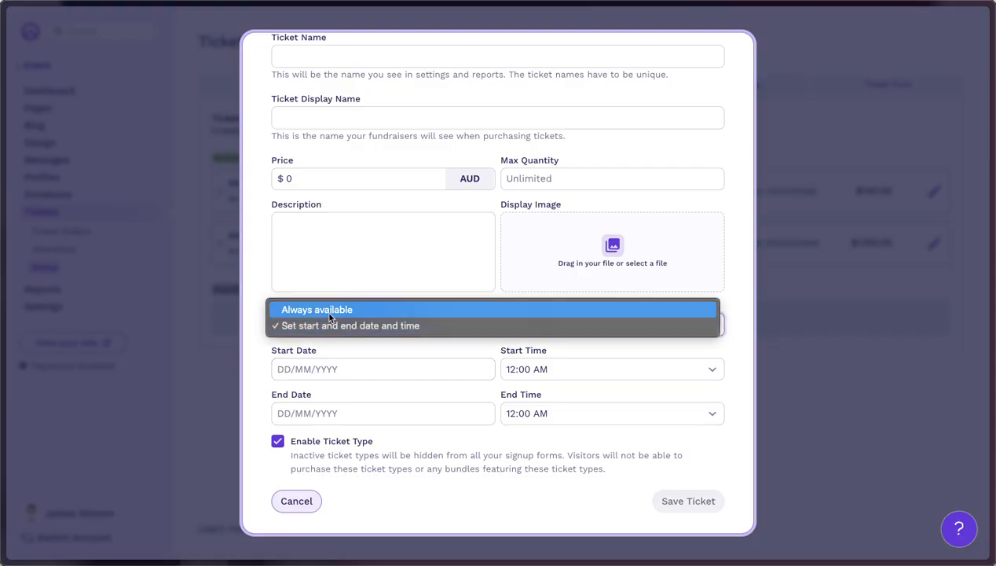
pyautogui.click(330, 312)
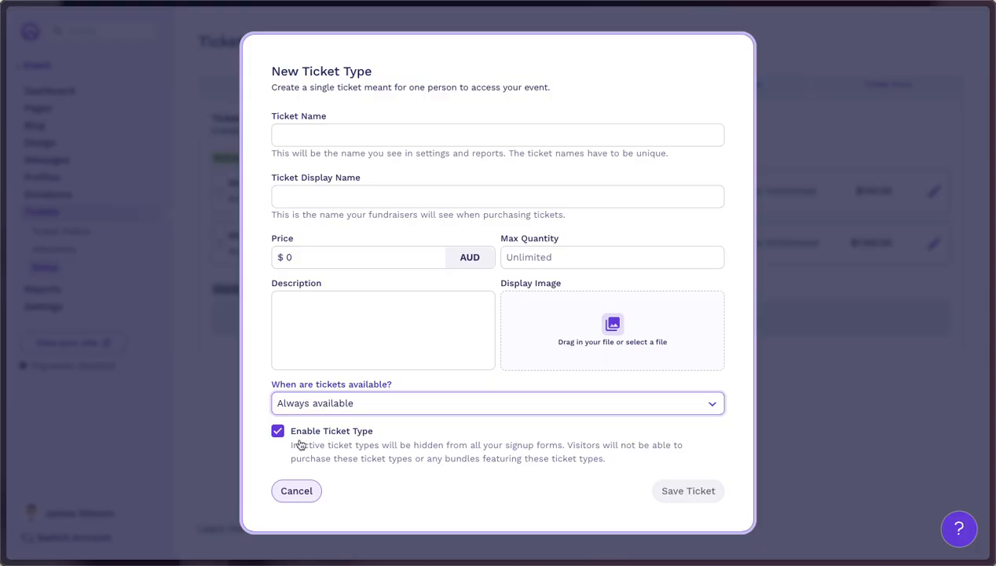
# Keep the ticket type enabled after the disable prompt, then cancel the new ticket type.
pyautogui.click(311, 435)
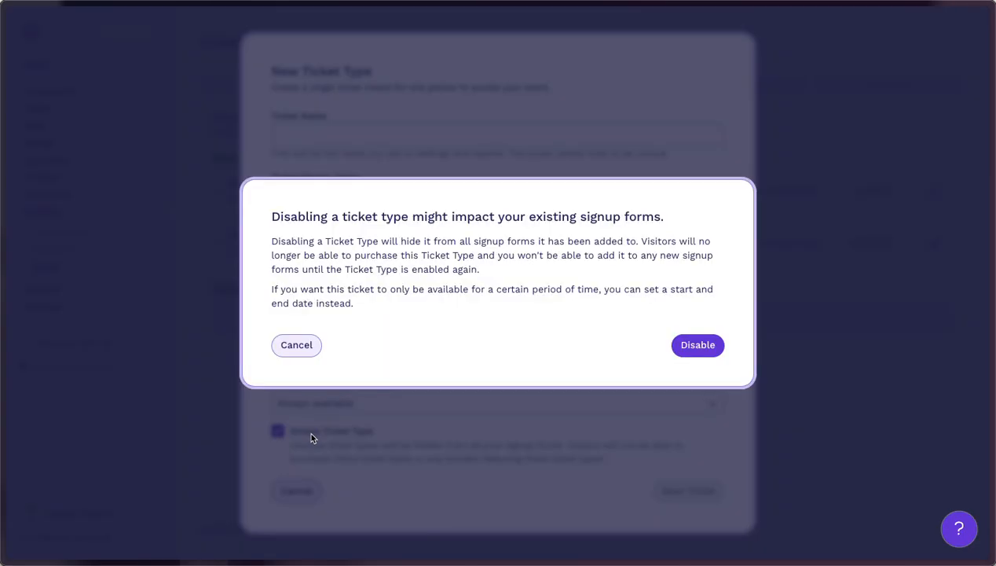
pyautogui.click(297, 349)
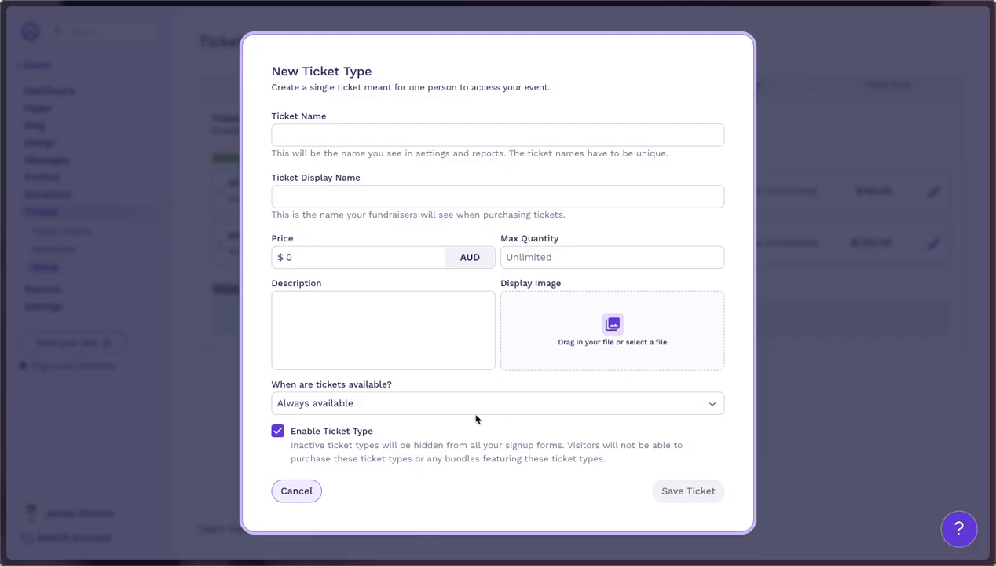
pyautogui.click(298, 492)
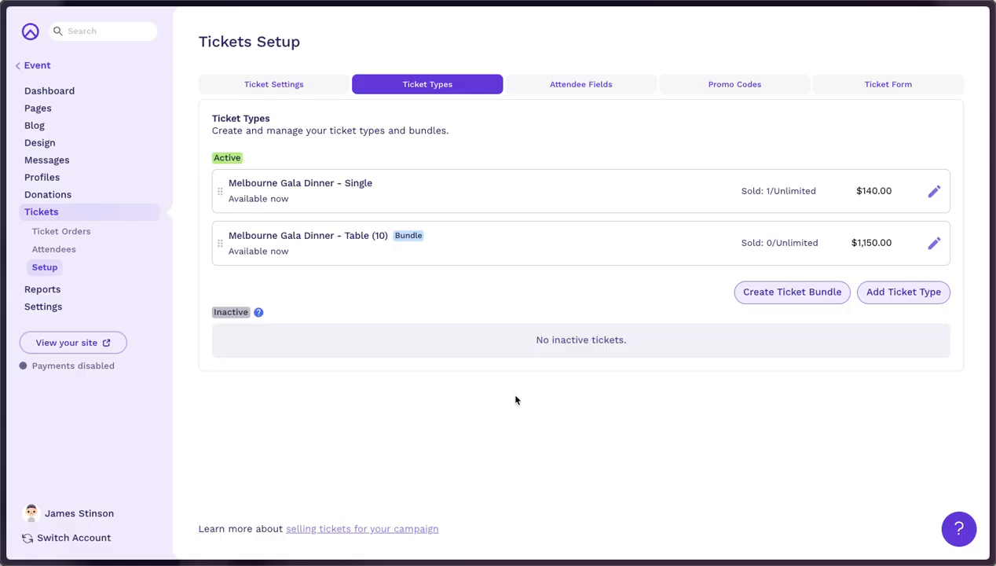
# Open and cancel the Single ticket's editor, then switch to the Attendee Fields tab.
pyautogui.click(562, 187)
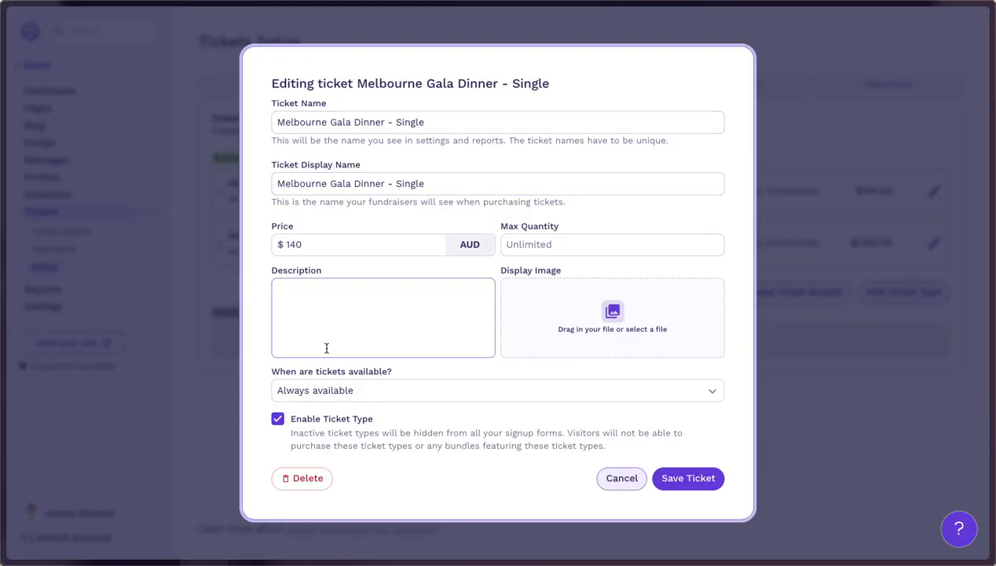
pyautogui.click(622, 479)
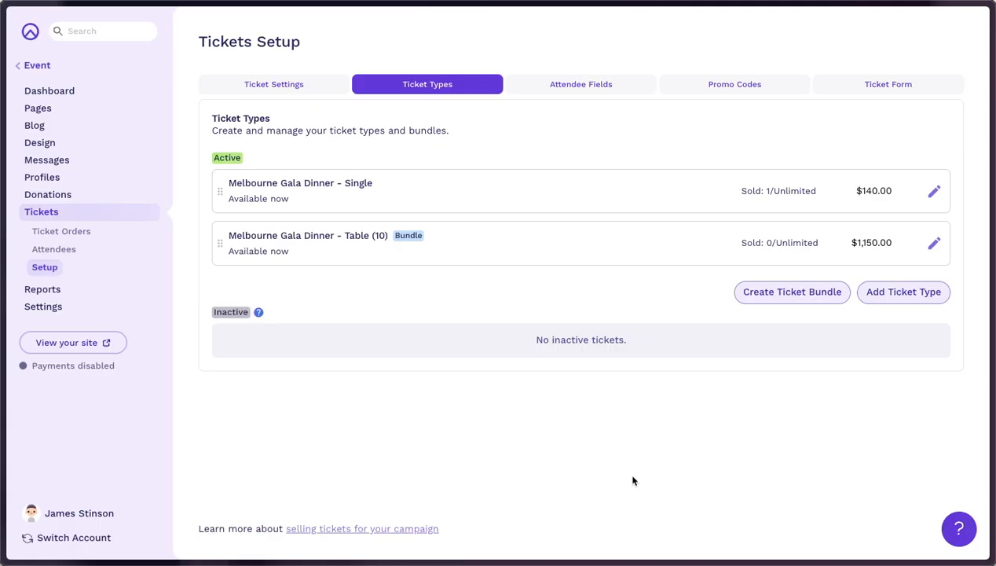
pyautogui.click(571, 87)
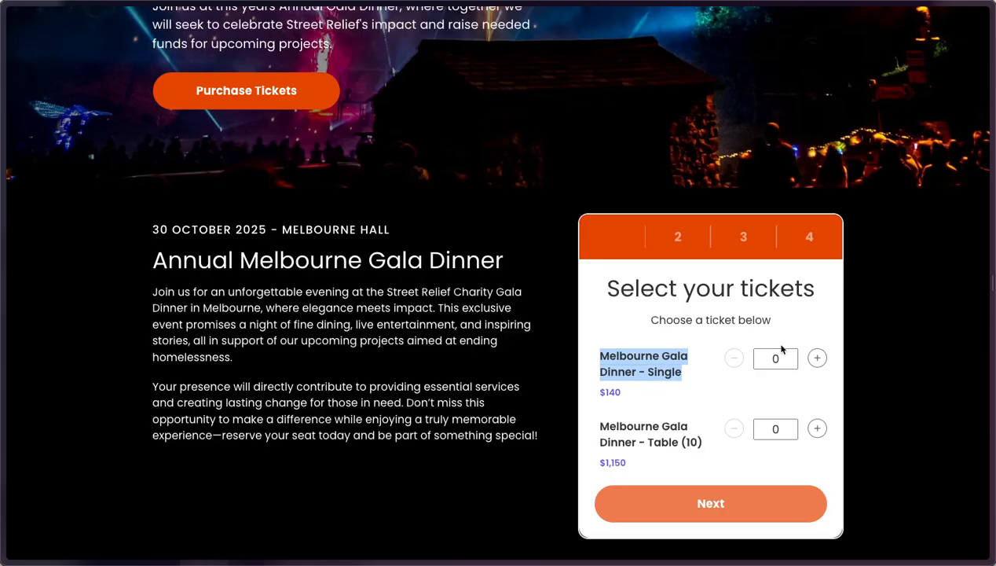
pyautogui.click(817, 359)
pyautogui.click(817, 359)
pyautogui.click(817, 358)
pyautogui.click(756, 387)
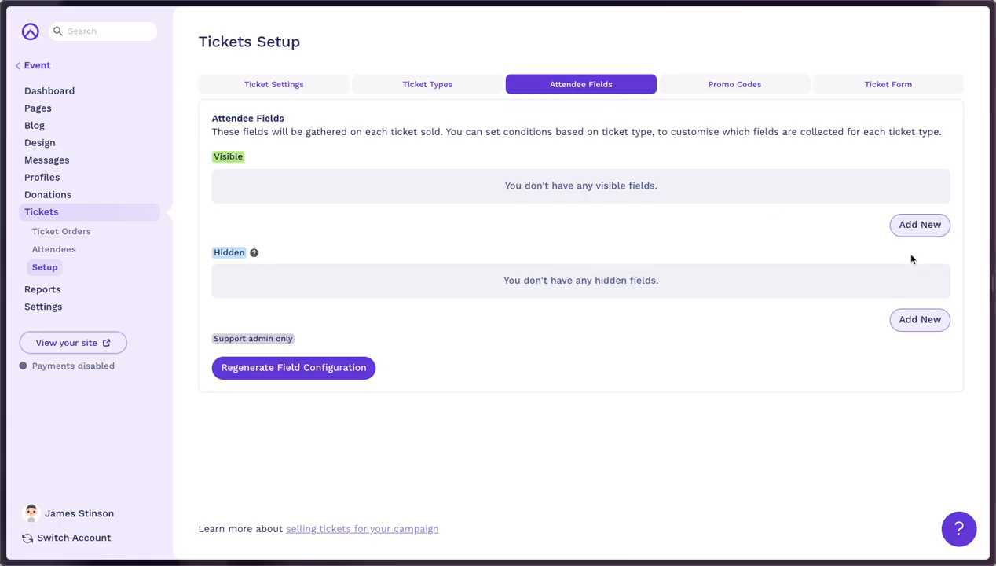
# Start a new attendee field and create a 'Dietary Requirements' custom field for it.
pyautogui.click(924, 230)
pyautogui.click(472, 266)
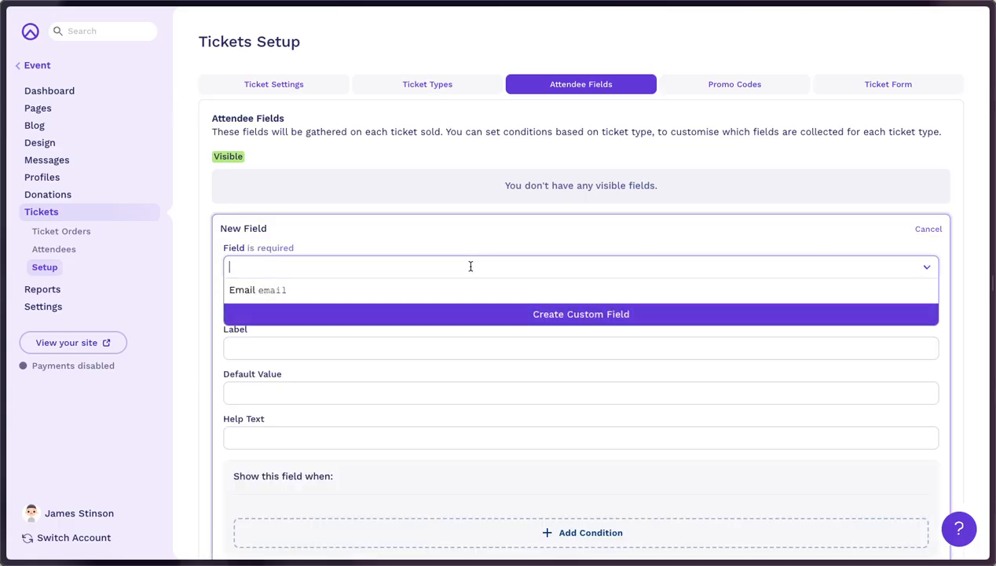
pyautogui.write('Diet')
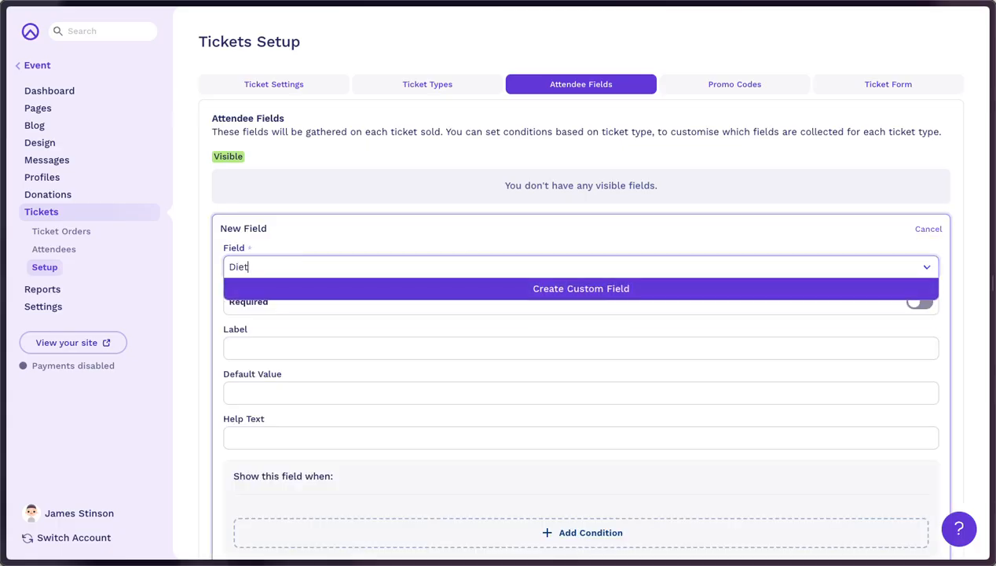
pyautogui.write('ary Requirements')
pyautogui.click(555, 297)
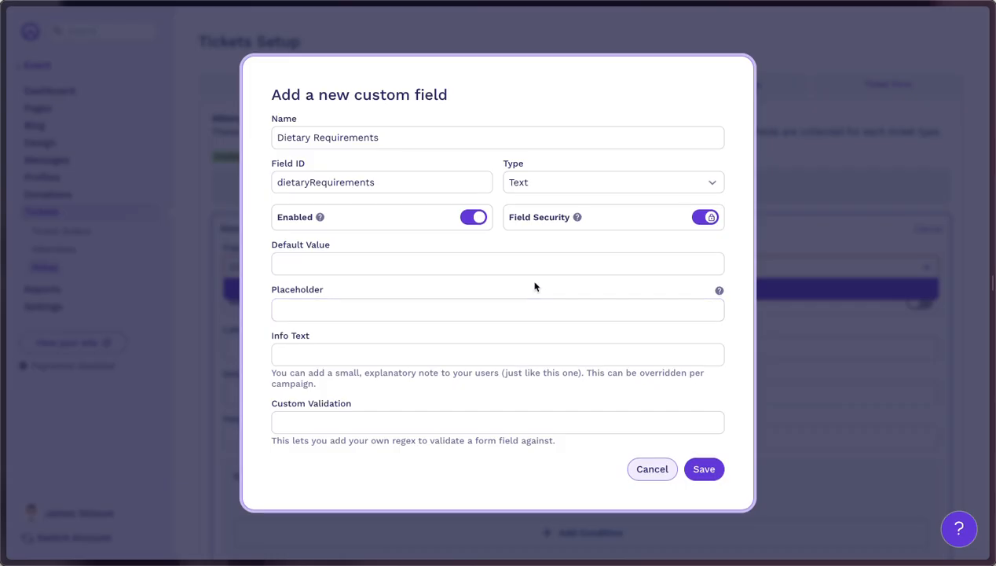
# Make the field Select Items with options Meat and Vegetarian, field security off, and save.
pyautogui.click(549, 181)
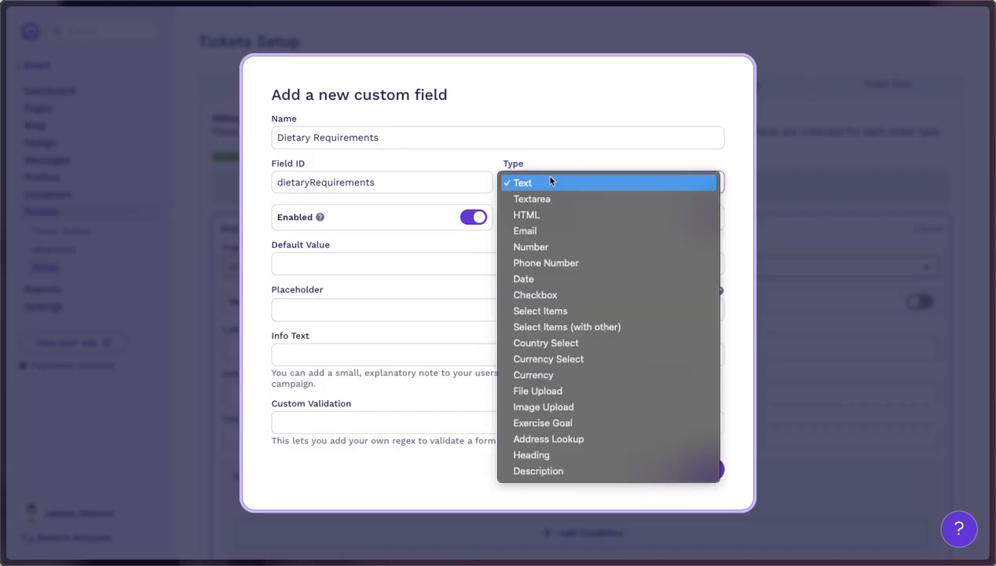
pyautogui.click(547, 309)
pyautogui.click(340, 213)
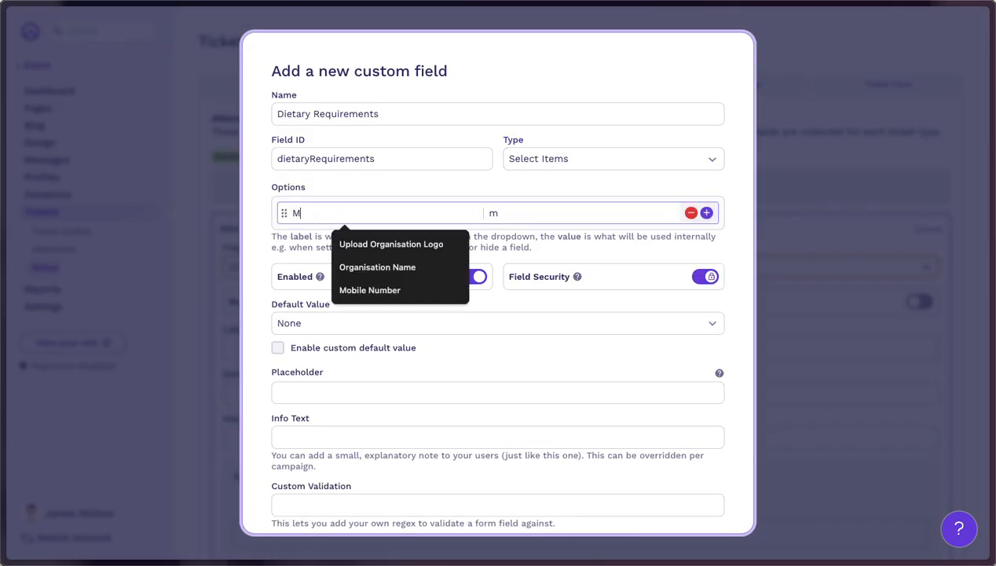
pyautogui.write('Meat')
pyautogui.click(706, 212)
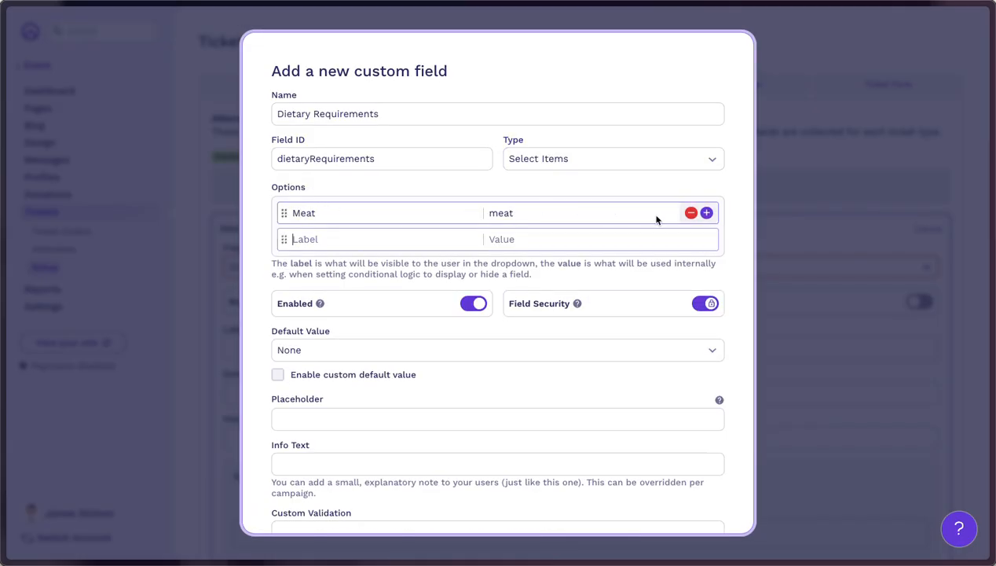
pyautogui.write('Vegiatarian')
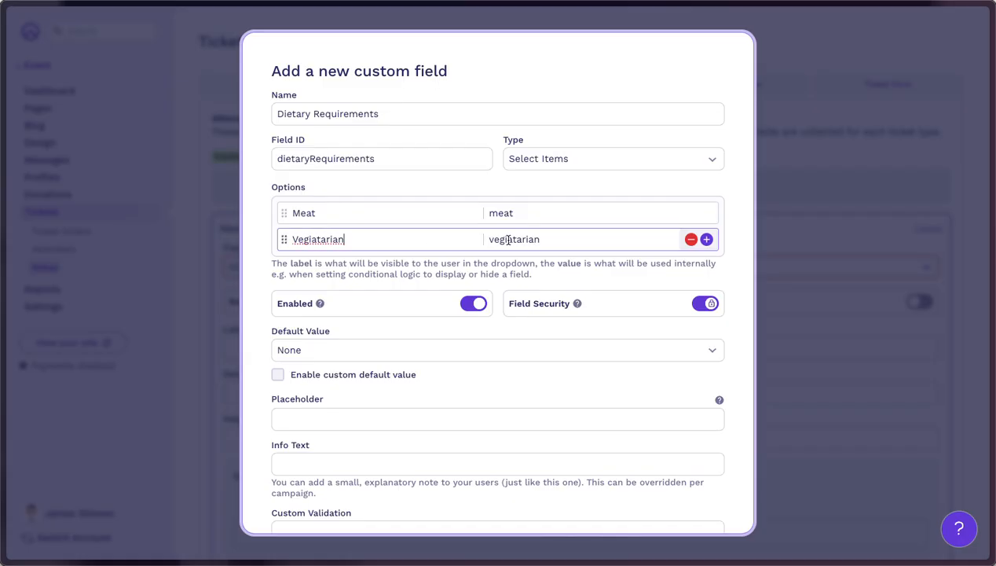
pyautogui.rightClick(338, 239)
pyautogui.click(367, 249)
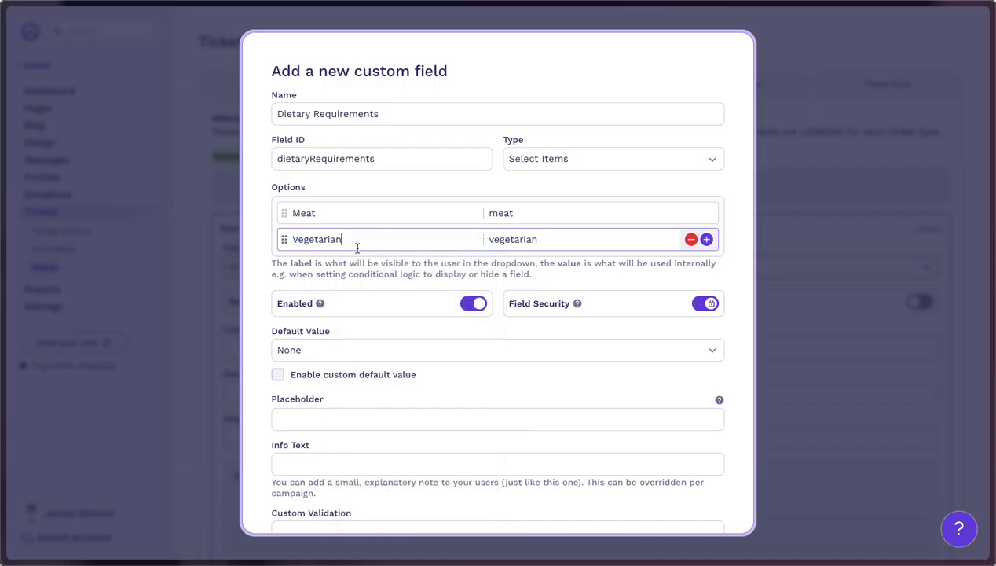
pyautogui.click(705, 304)
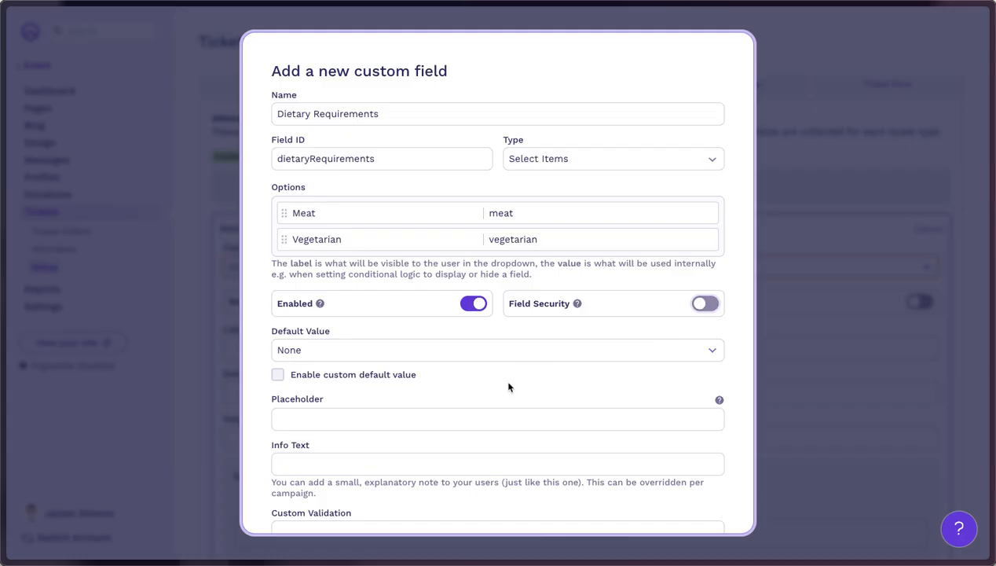
pyautogui.scroll(-1, 504, 390)
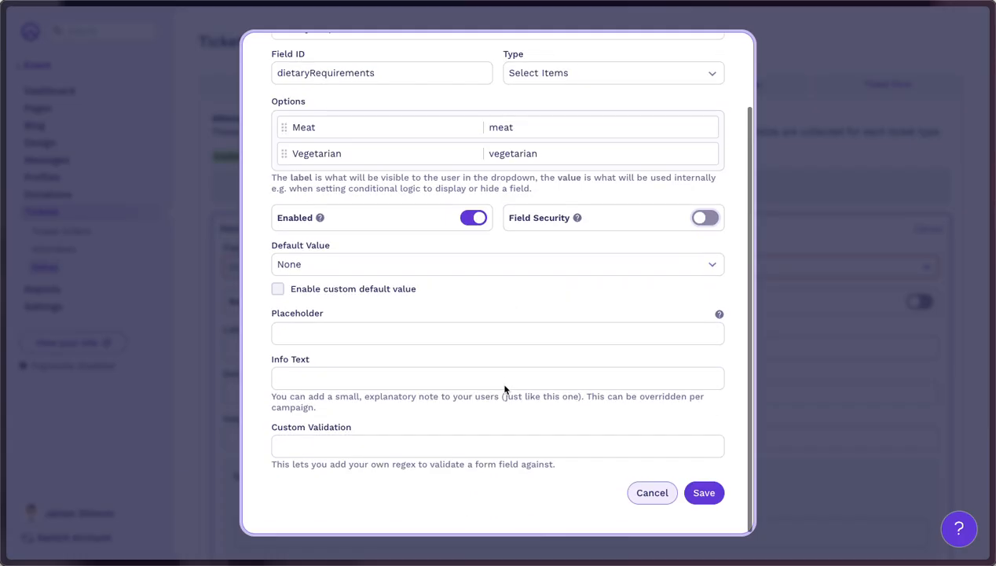
pyautogui.click(704, 493)
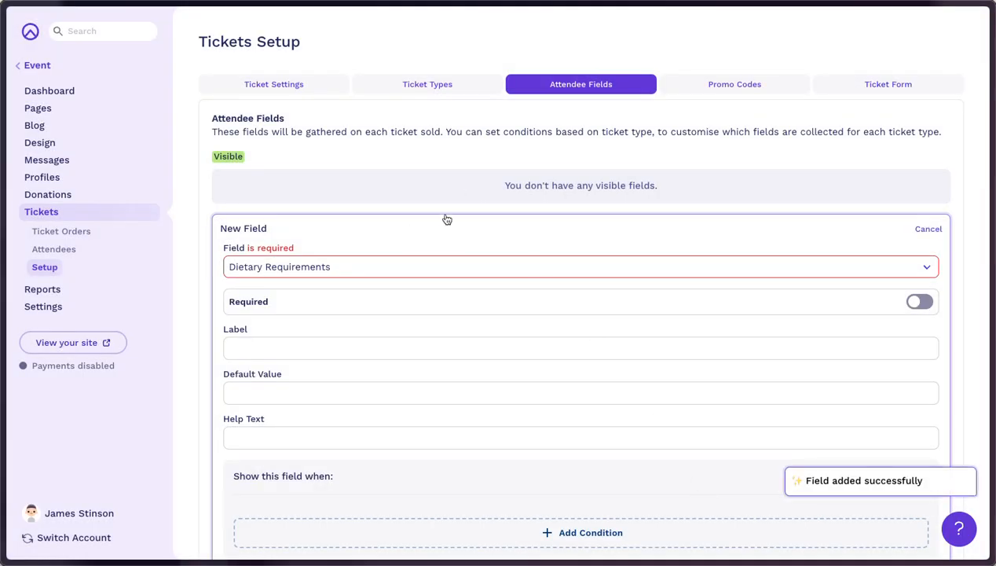
# Label the attendee field 'What are your Dietary Requirements?' and save it.
pyautogui.scroll(-2, 448, 338)
pyautogui.click(226, 197)
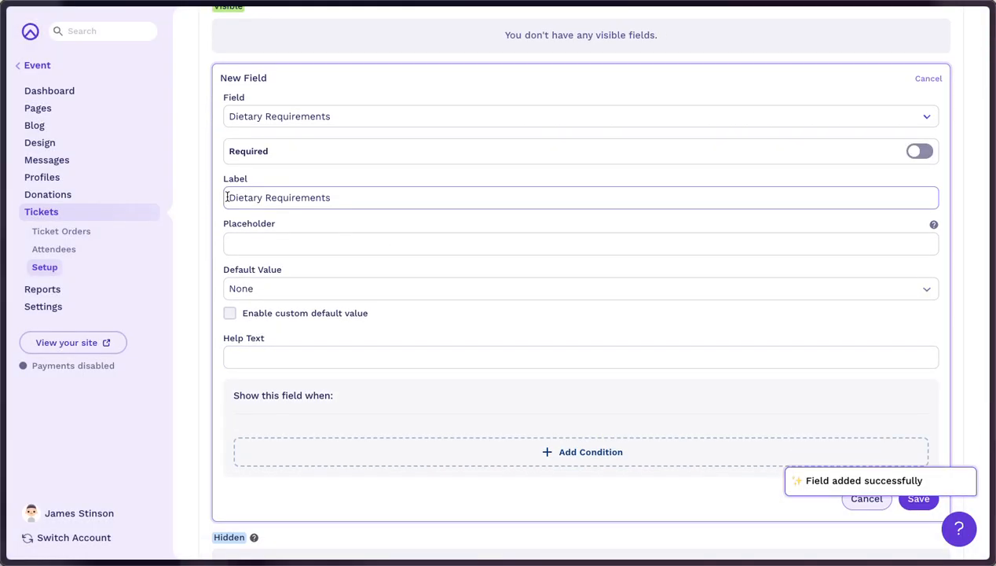
pyautogui.write('What are yo')
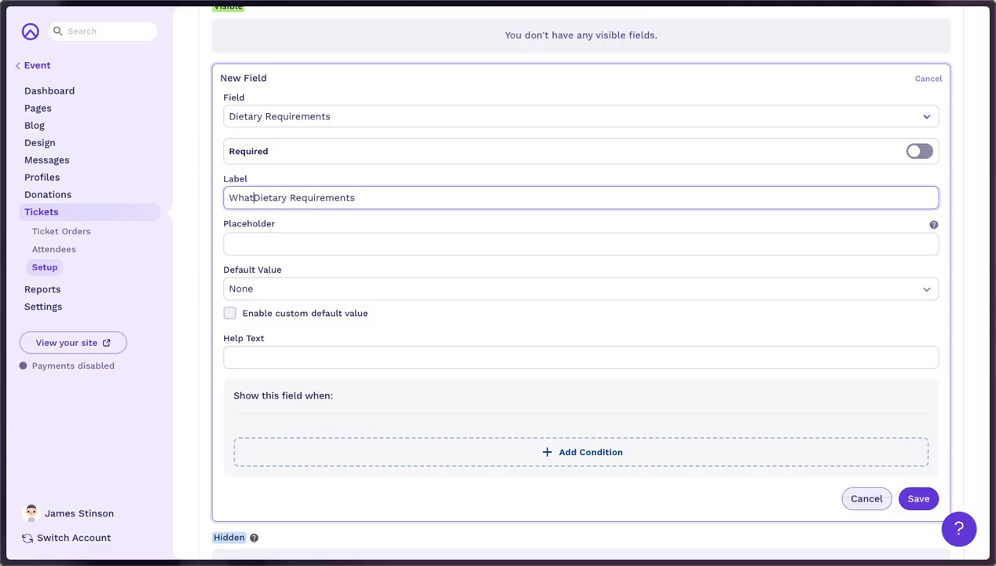
pyautogui.write('ur')
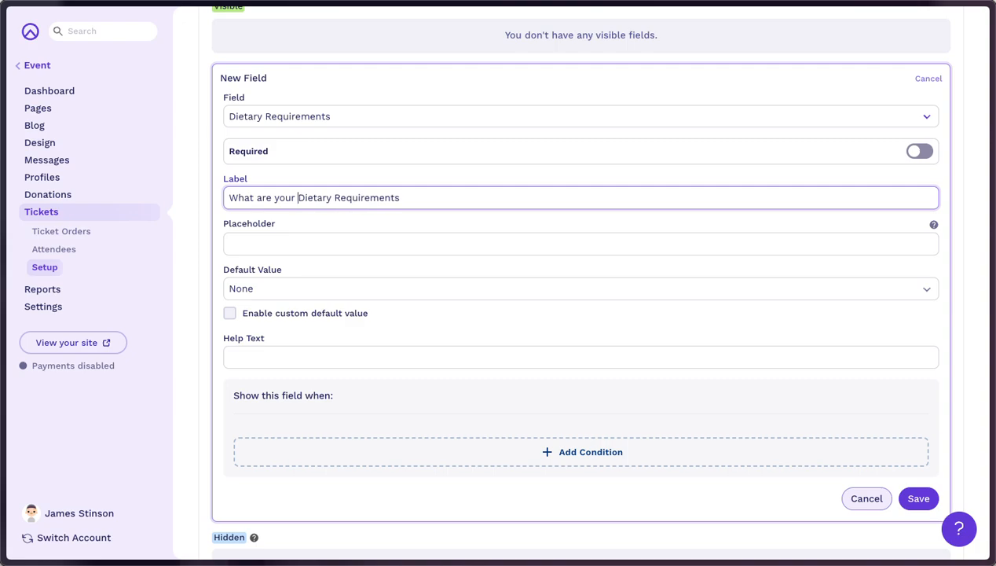
pyautogui.click(407, 194)
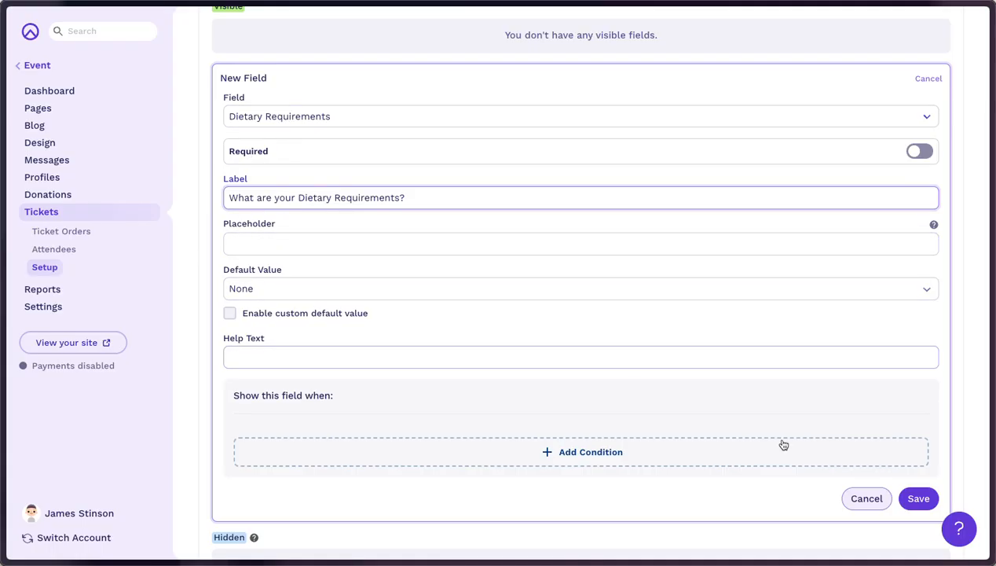
pyautogui.click(917, 499)
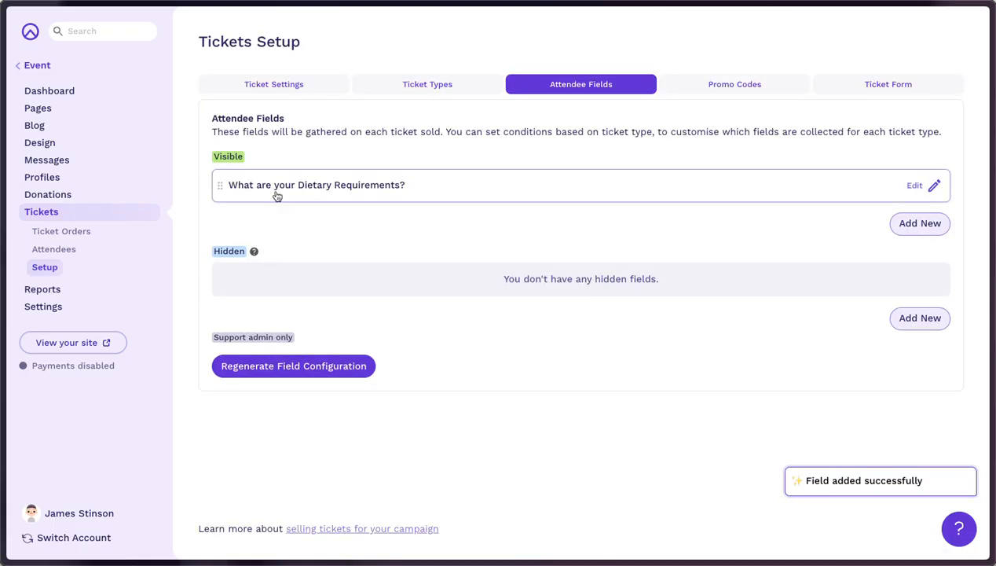
pyautogui.hotkey('alt', 'Tab')
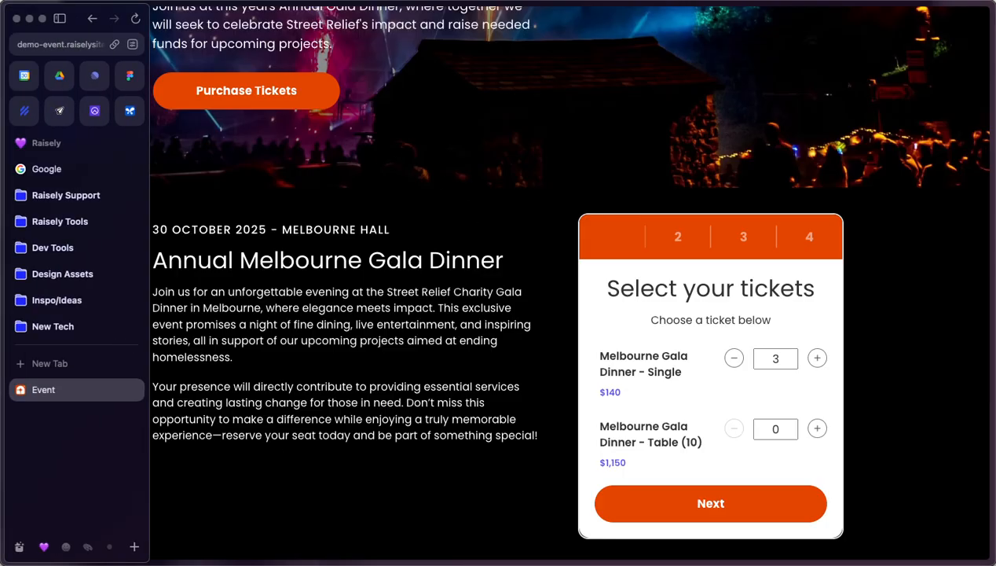
# Reload the event page and order three Single tickets through to the attendee details step.
pyautogui.click(134, 17)
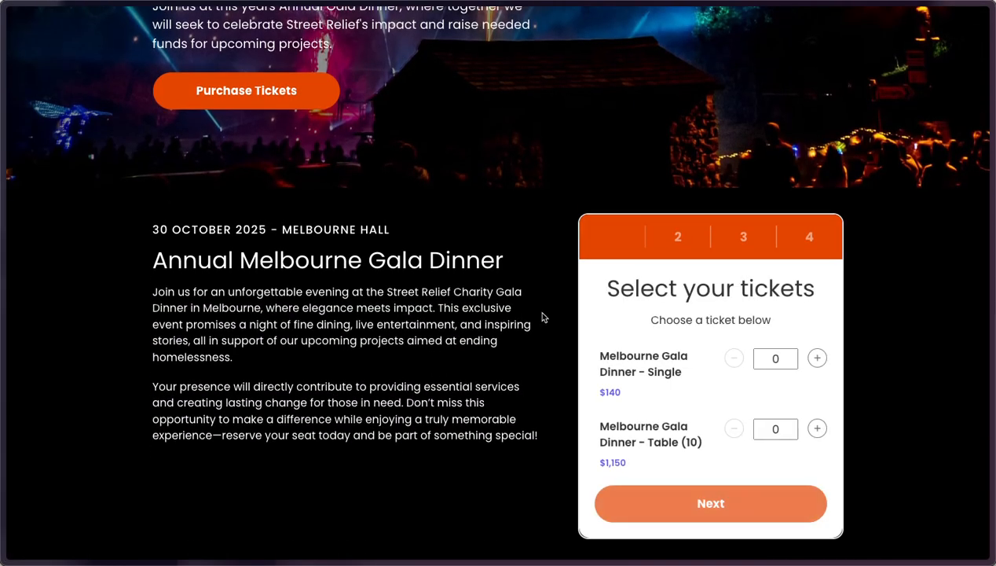
pyautogui.click(817, 358)
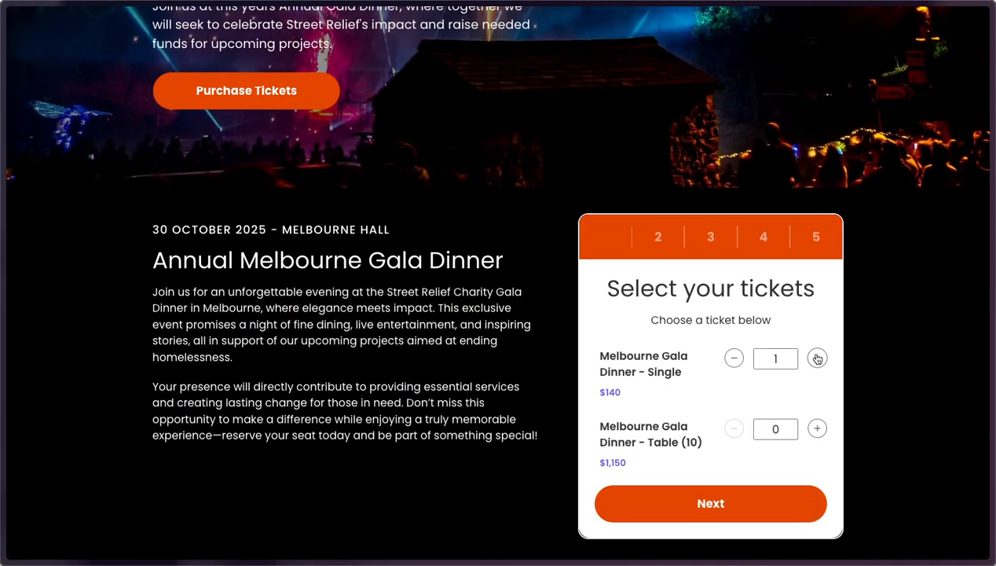
pyautogui.click(728, 496)
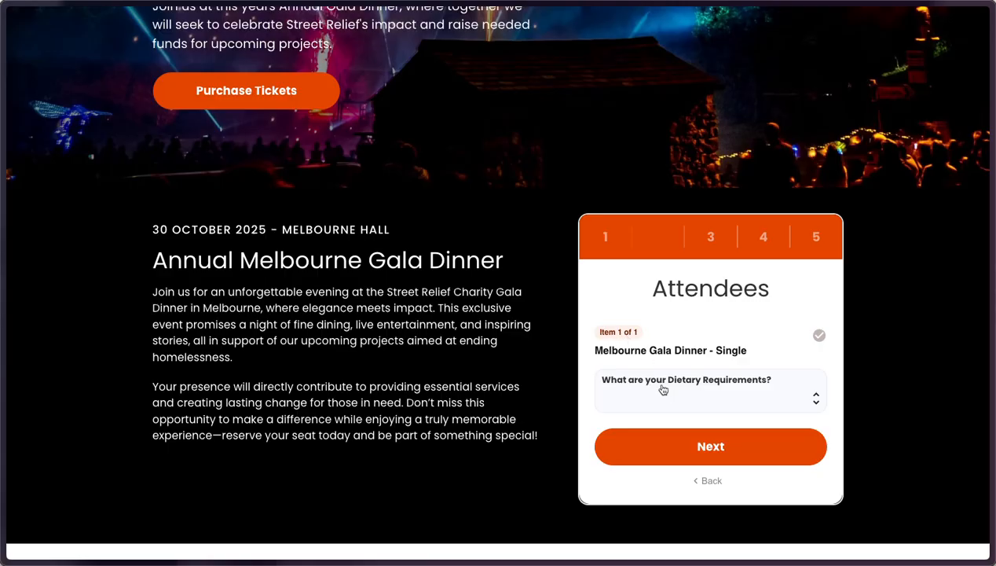
pyautogui.click(710, 482)
pyautogui.click(817, 357)
pyautogui.click(818, 357)
pyautogui.click(756, 516)
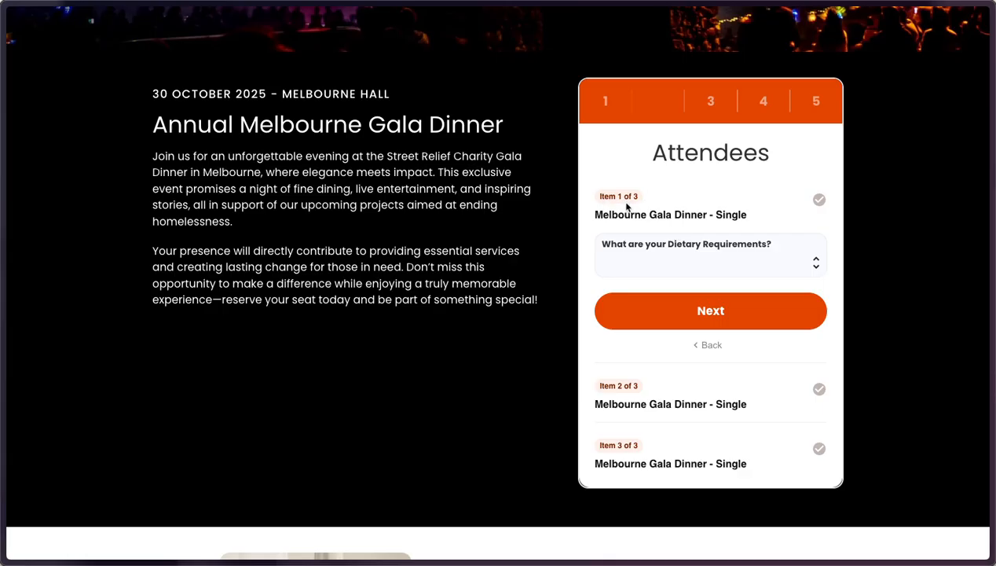
# Answer the dietary question: Meat, Vegetarian, then copy the previous answer for attendee three.
pyautogui.click(664, 260)
pyautogui.click(664, 257)
pyautogui.click(693, 312)
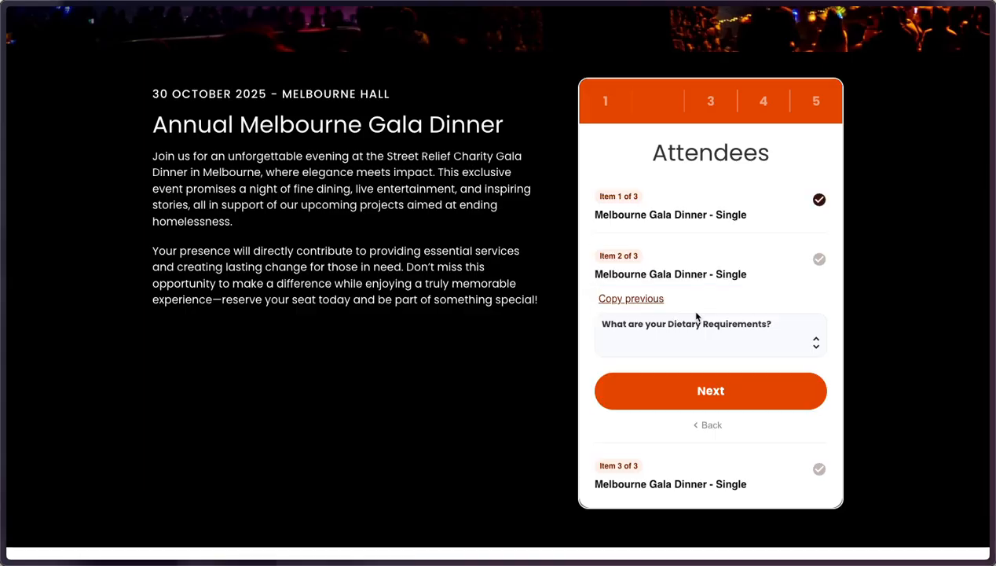
pyautogui.click(654, 339)
pyautogui.click(651, 356)
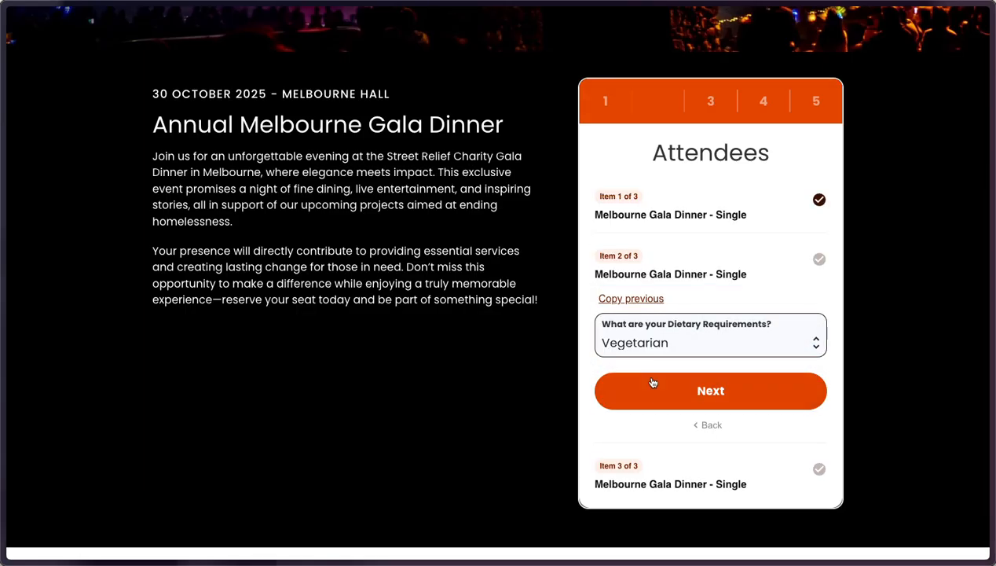
pyautogui.click(659, 391)
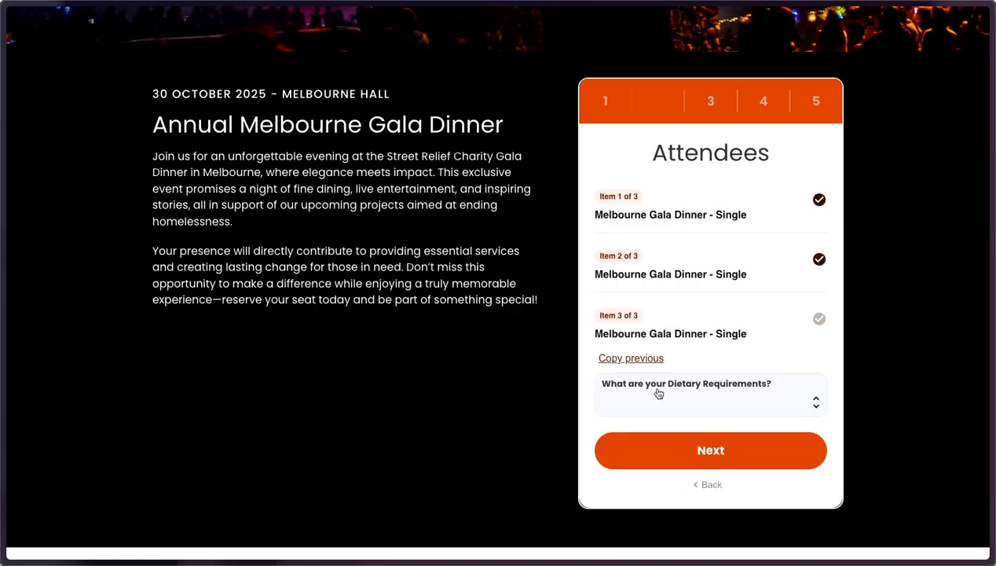
pyautogui.click(628, 359)
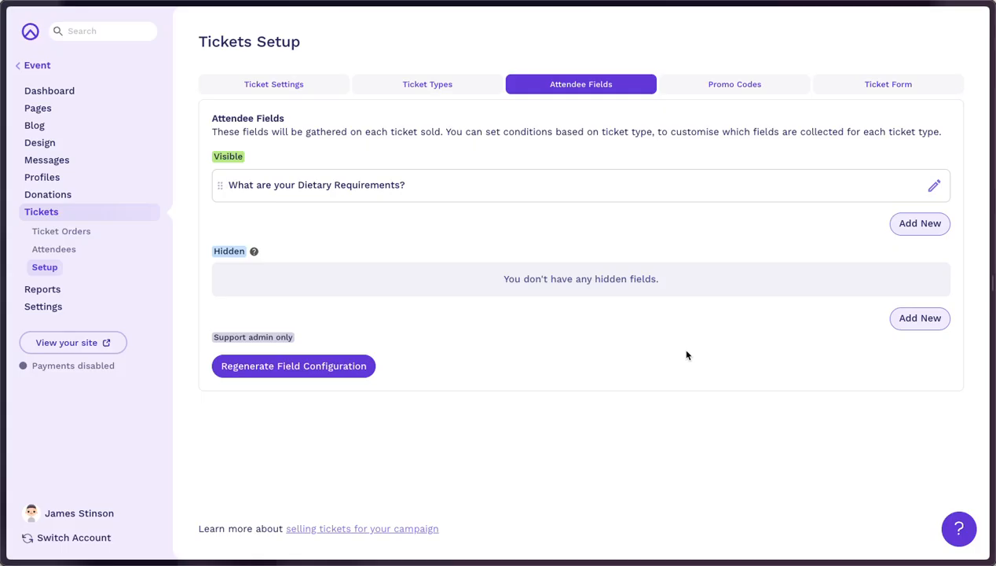
# Add a condition to the dietary field: Ticket Type is equal to Melbourne Gala Dinner - Single.
pyautogui.click(488, 189)
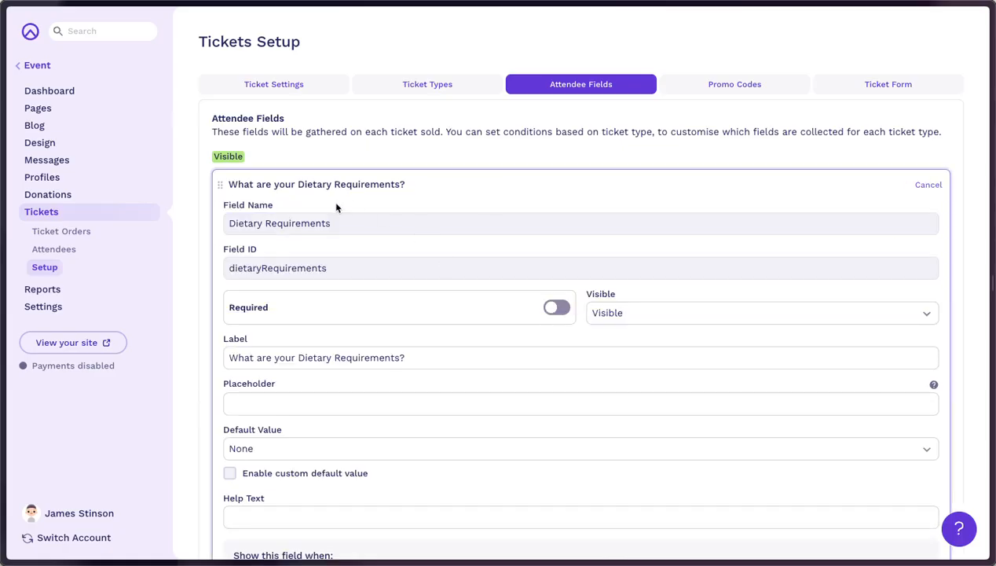
pyautogui.scroll(-3, 456, 336)
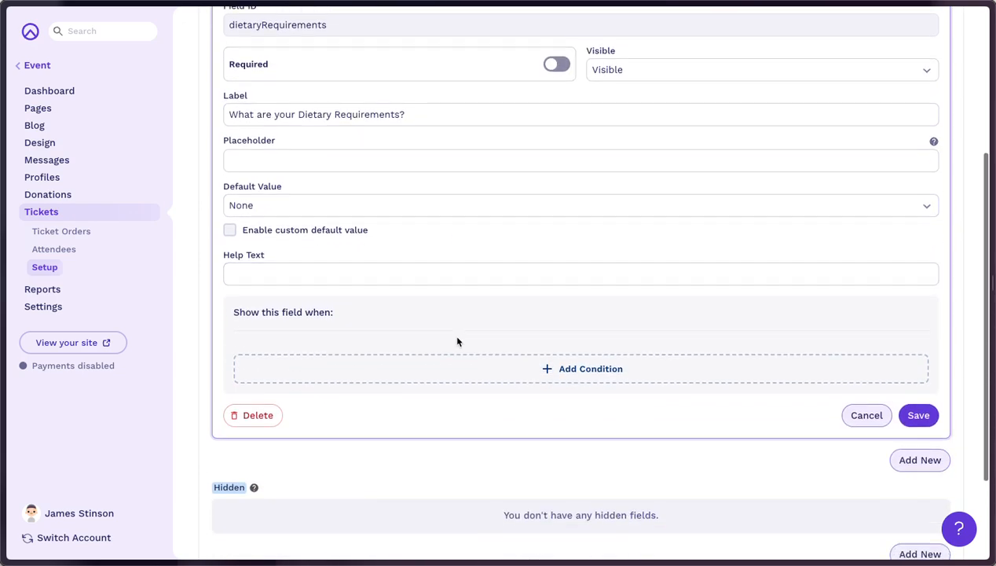
pyautogui.click(483, 371)
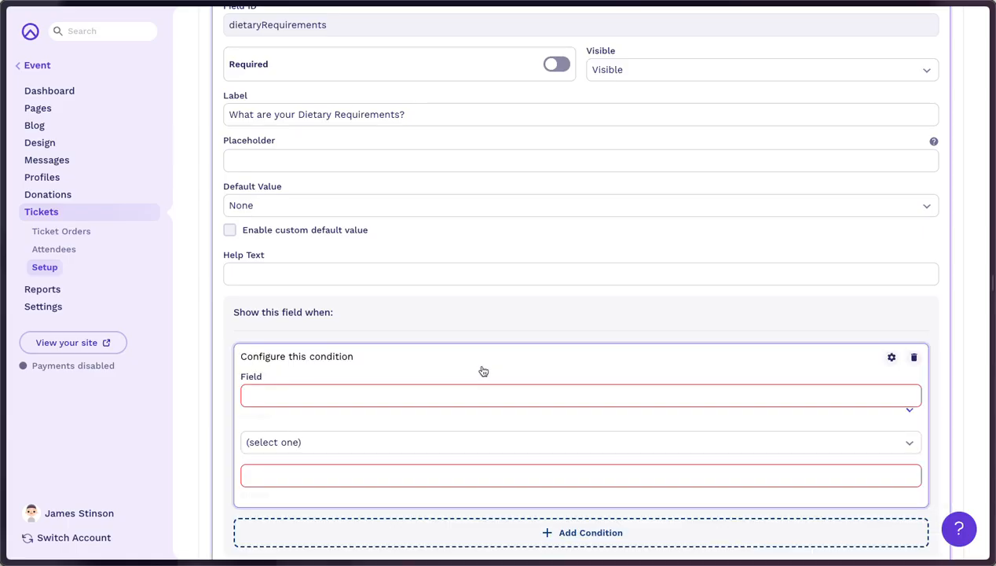
pyautogui.click(321, 397)
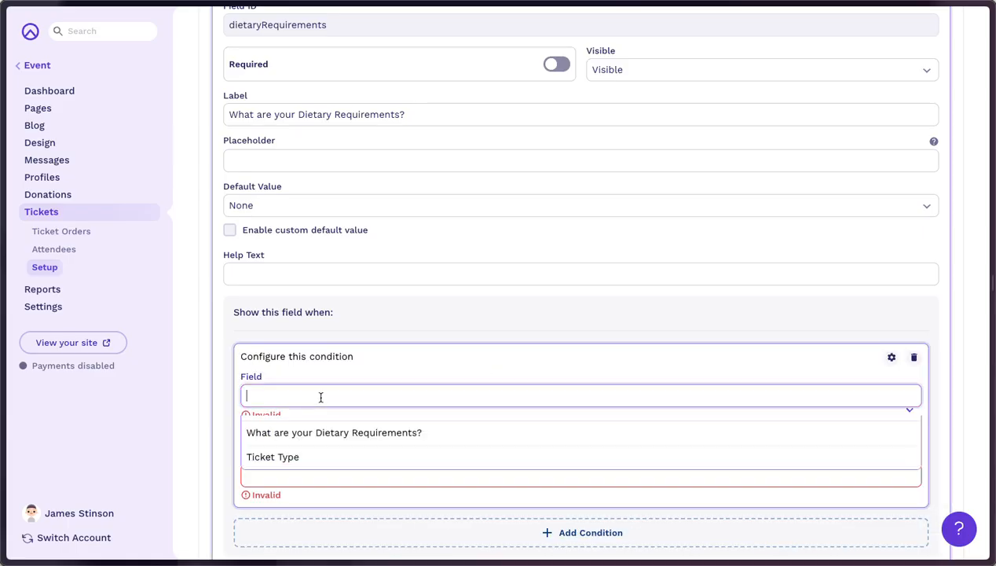
pyautogui.click(267, 460)
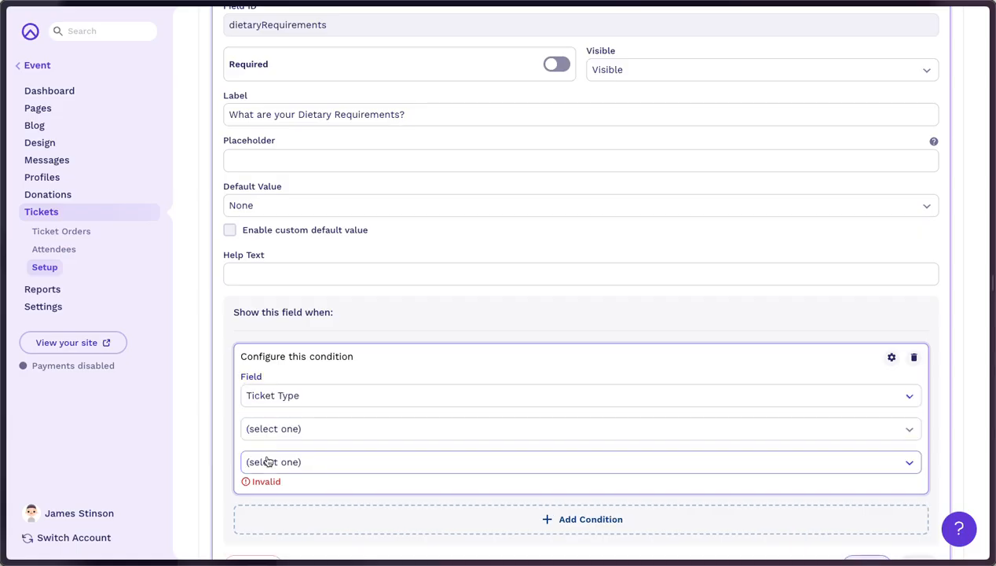
pyautogui.click(325, 428)
pyautogui.click(330, 450)
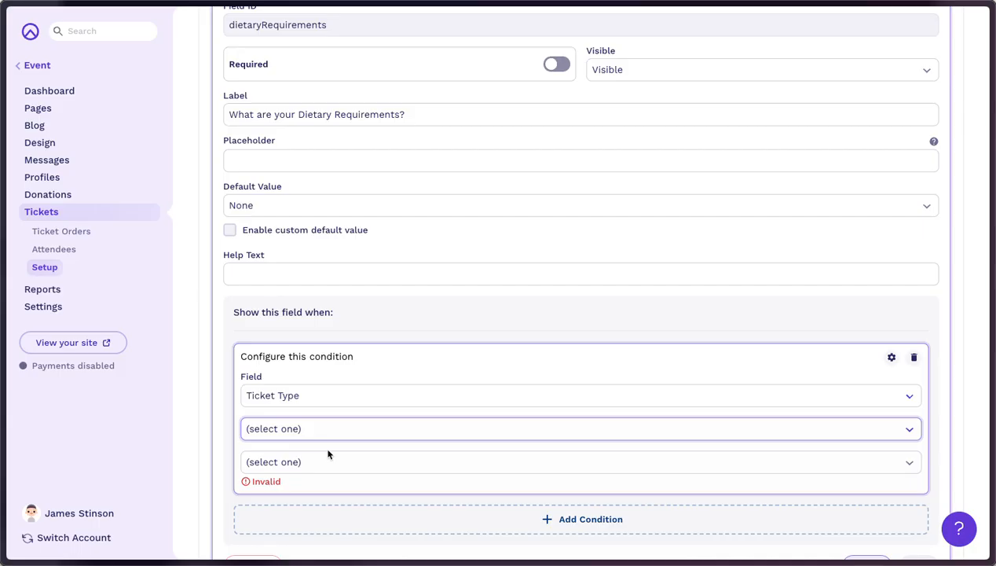
pyautogui.click(328, 460)
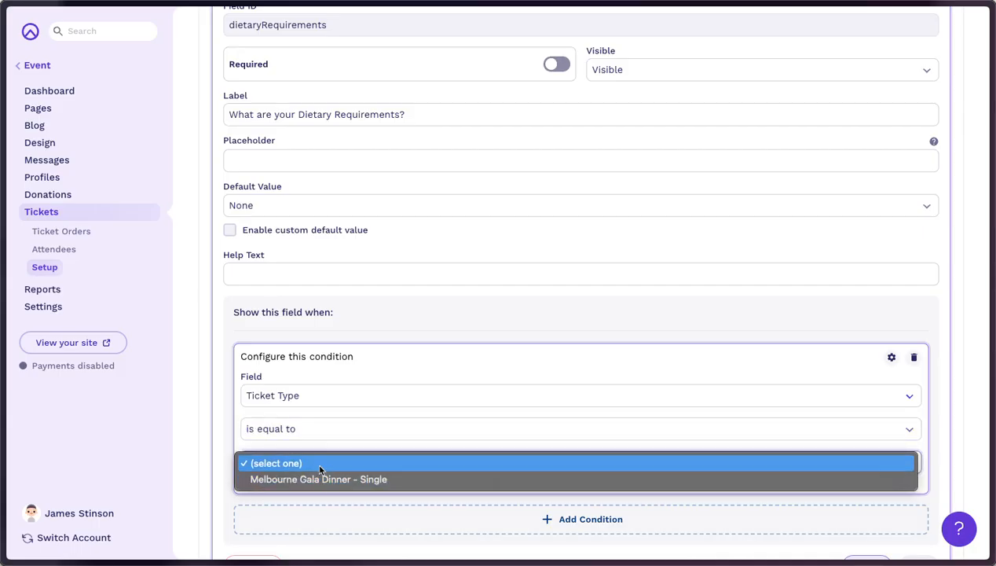
pyautogui.click(332, 479)
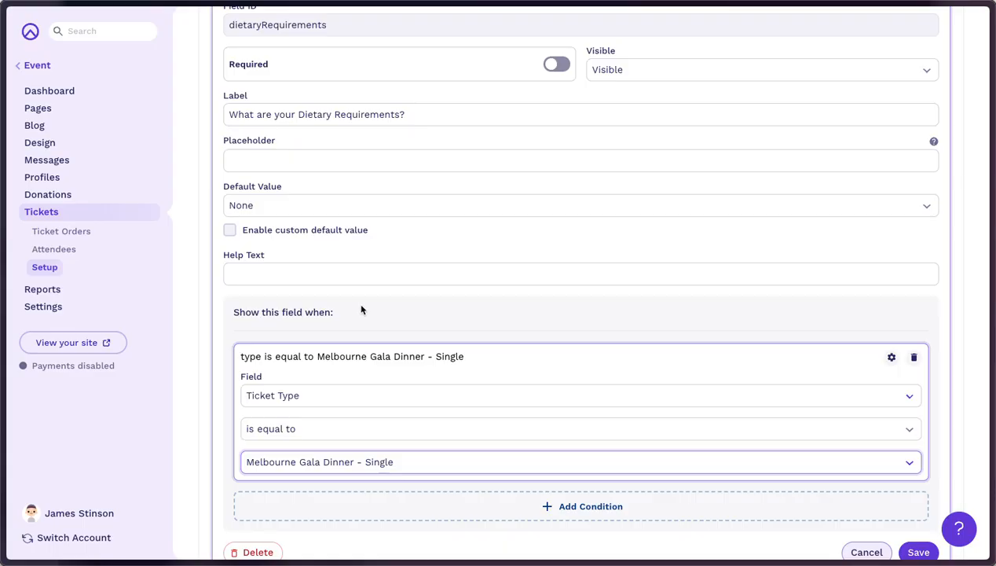
pyautogui.scroll(5, 607, 414)
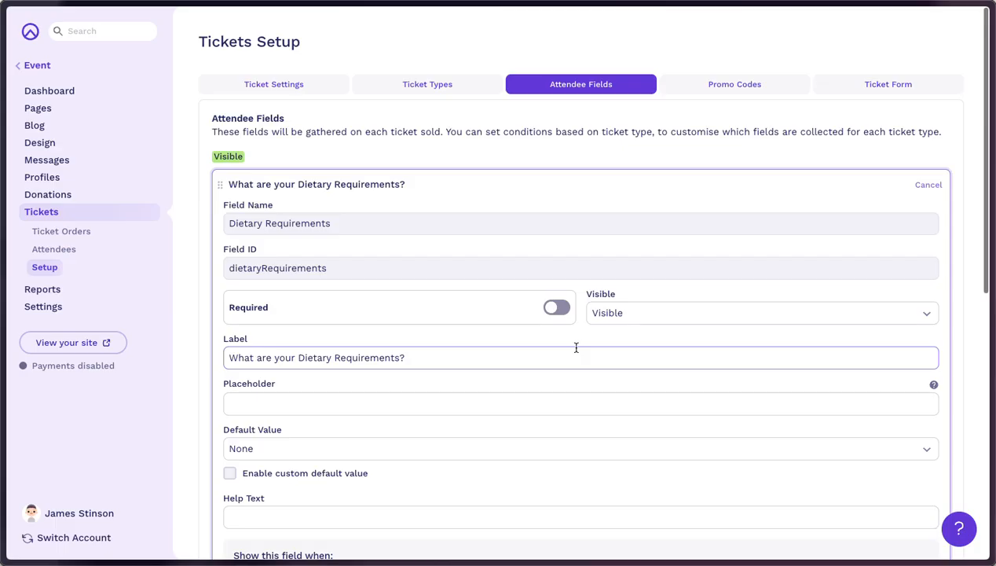
# Create a new promo code, keeping a percentage discount that is always active.
pyautogui.click(716, 88)
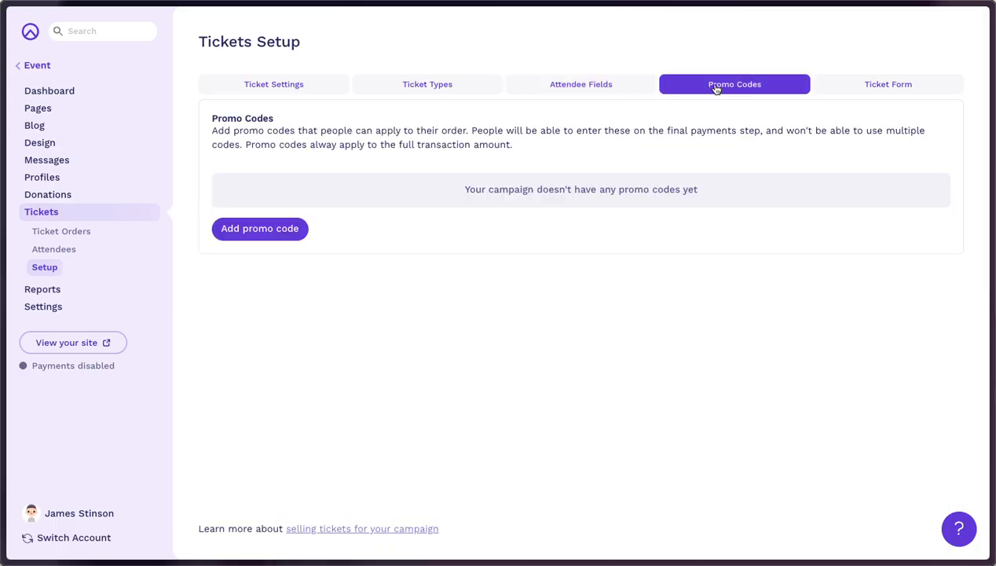
pyautogui.click(260, 231)
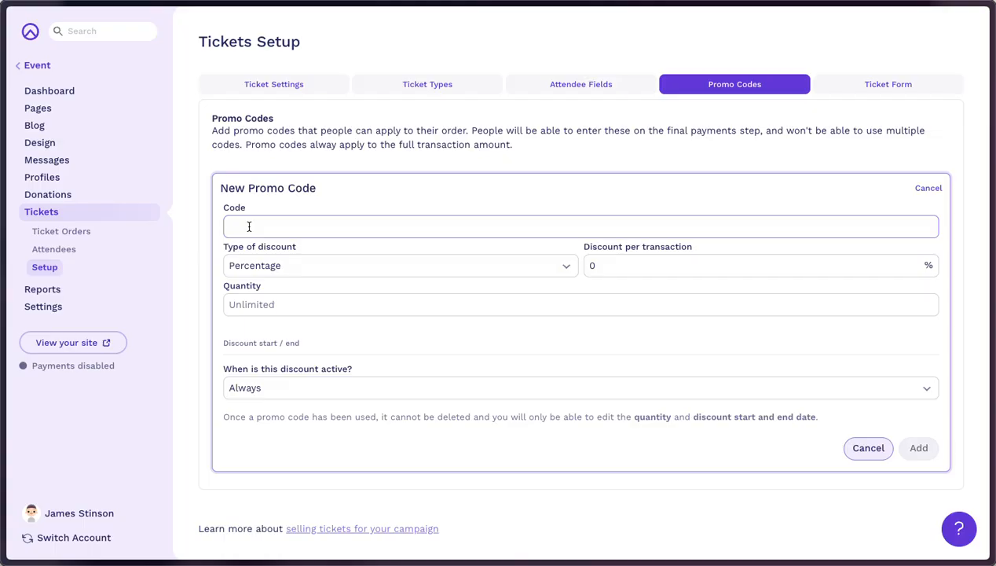
pyautogui.click(248, 267)
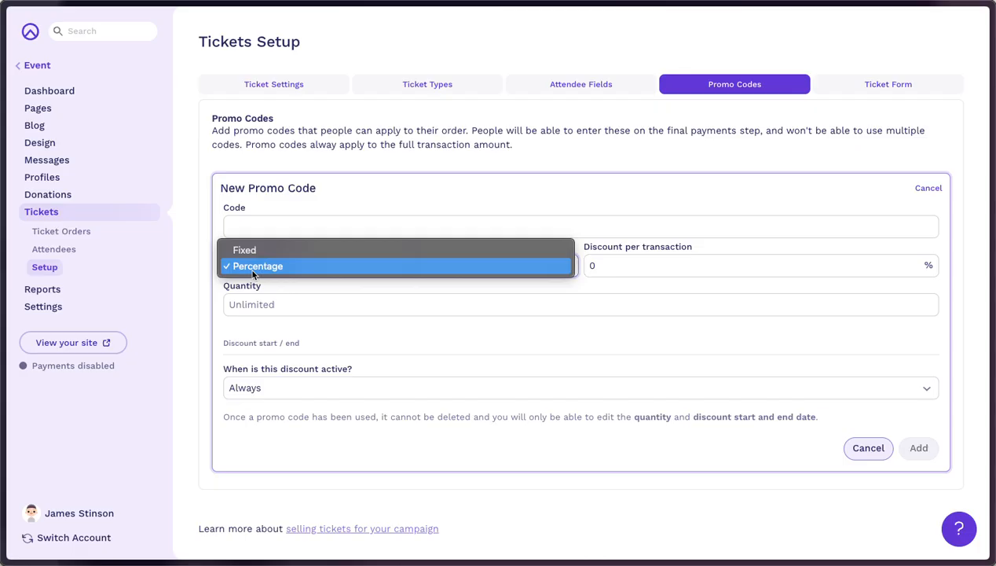
pyautogui.click(249, 268)
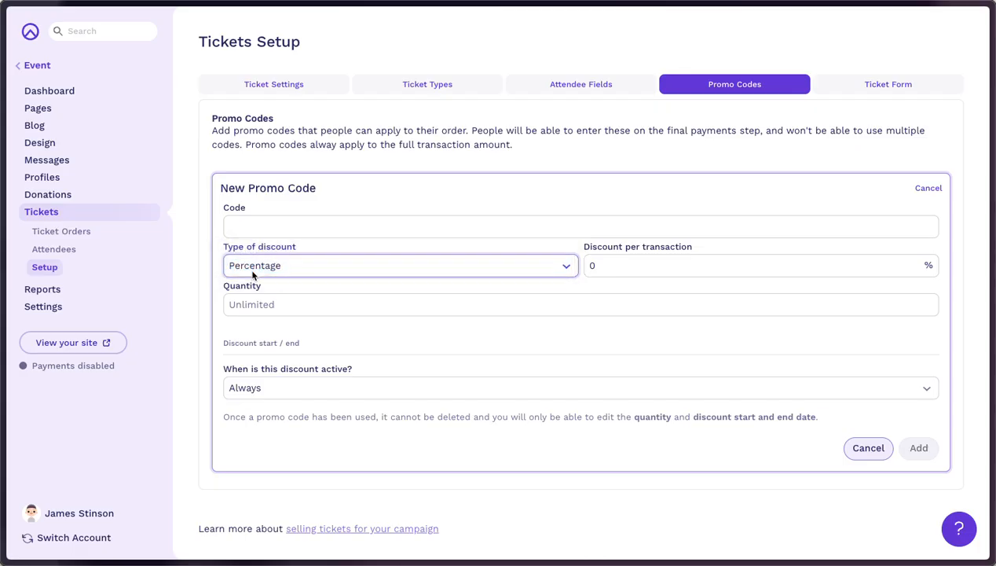
pyautogui.click(621, 265)
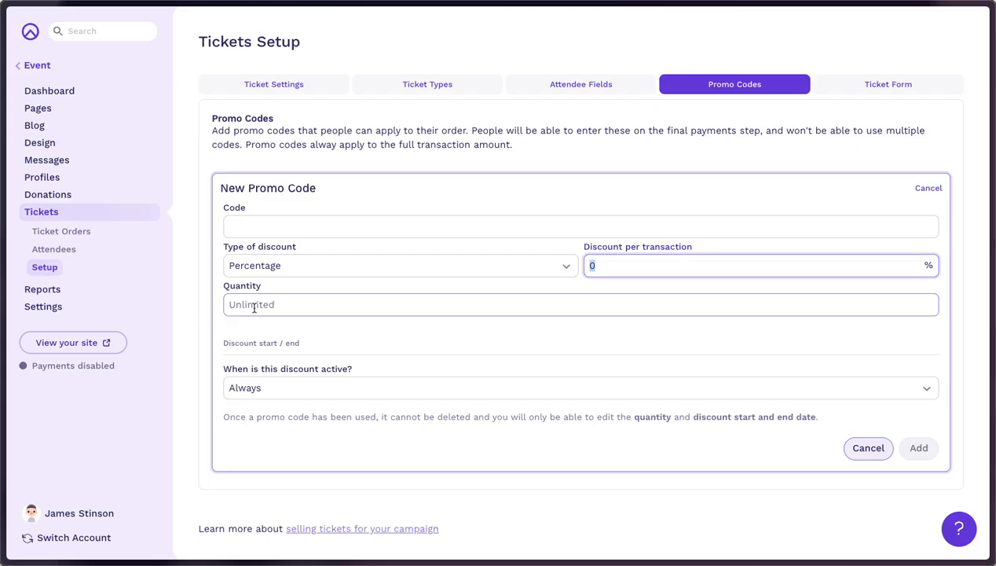
pyautogui.click(284, 387)
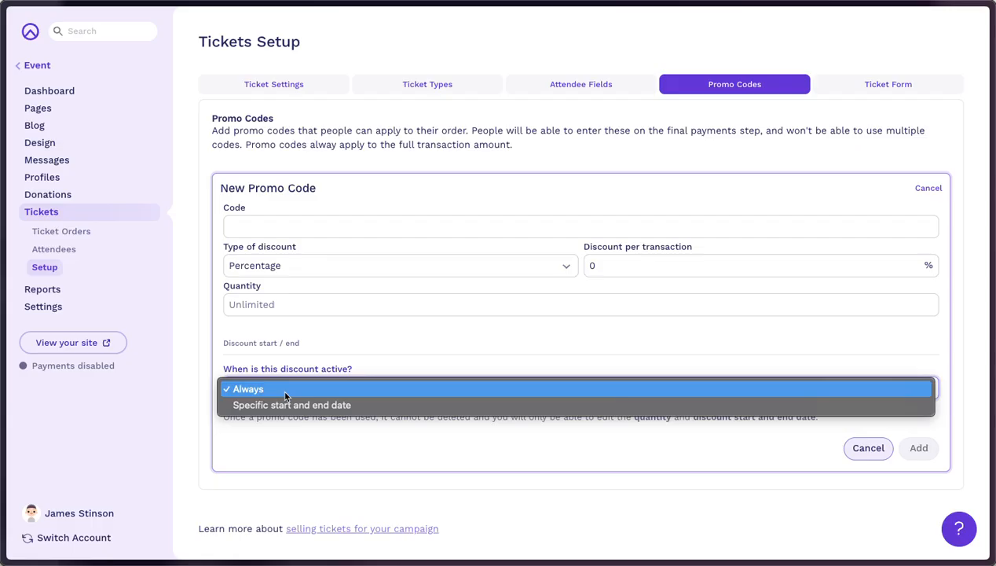
pyautogui.click(282, 388)
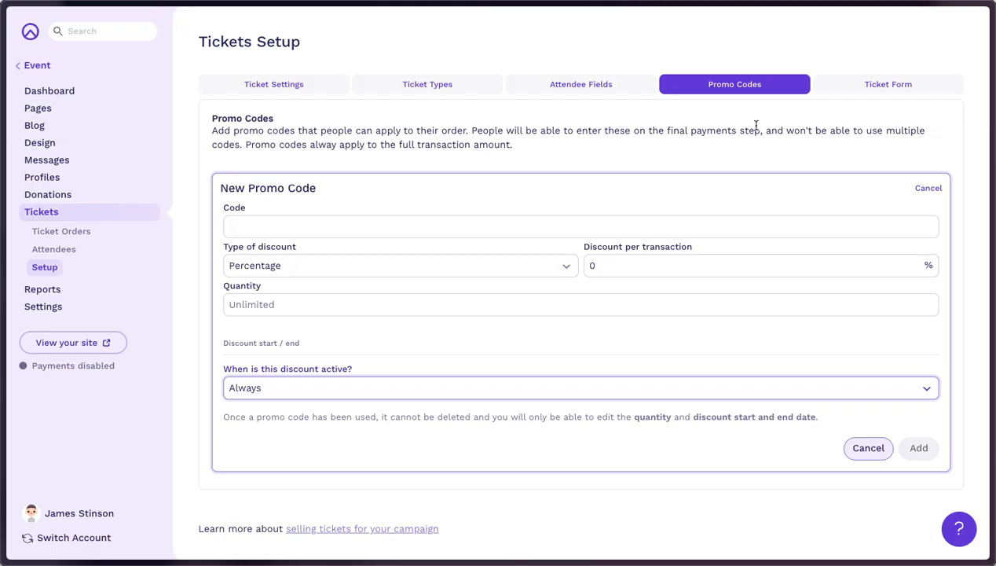
# Return to the live event page showing all three Single ticket attendees completed.
pyautogui.click(297, 87)
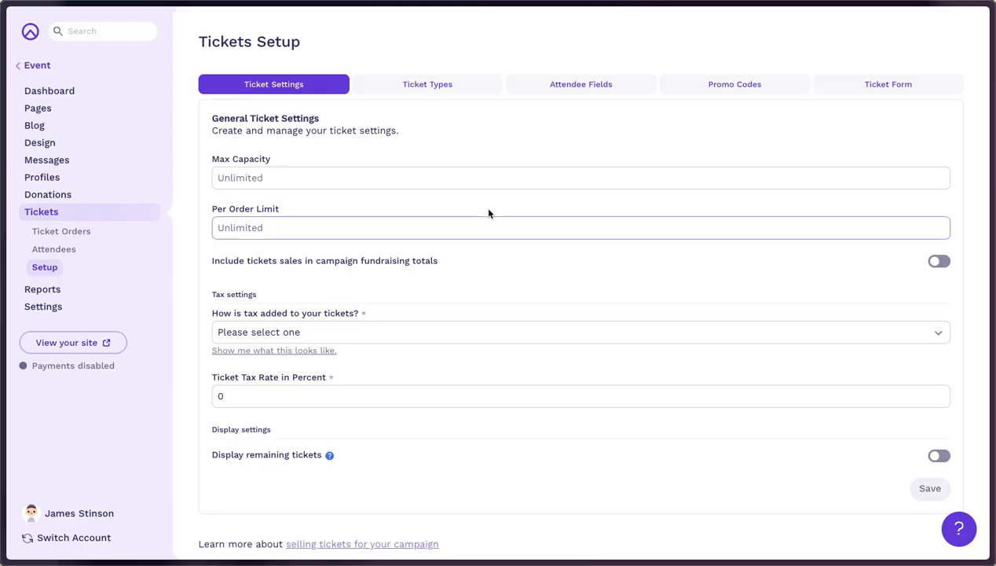
pyautogui.hotkey('alt', 'Tab')
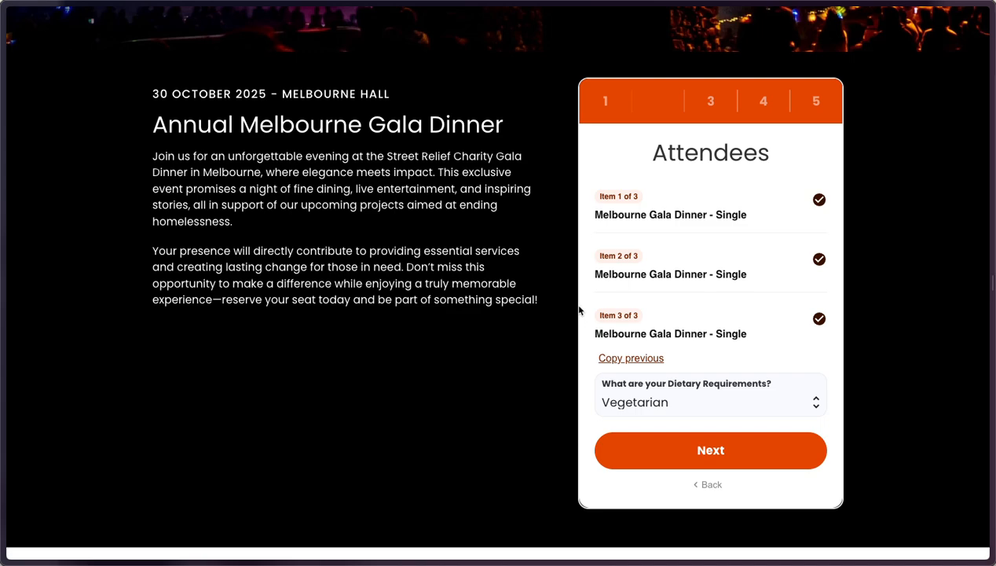
pyautogui.scroll(5, 550, 291)
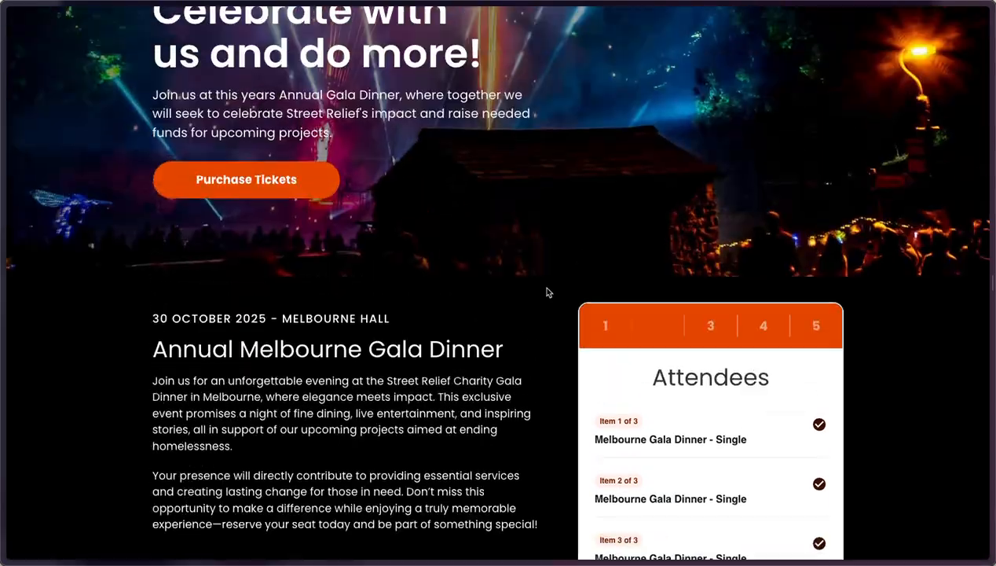
pyautogui.scroll(-3, 553, 300)
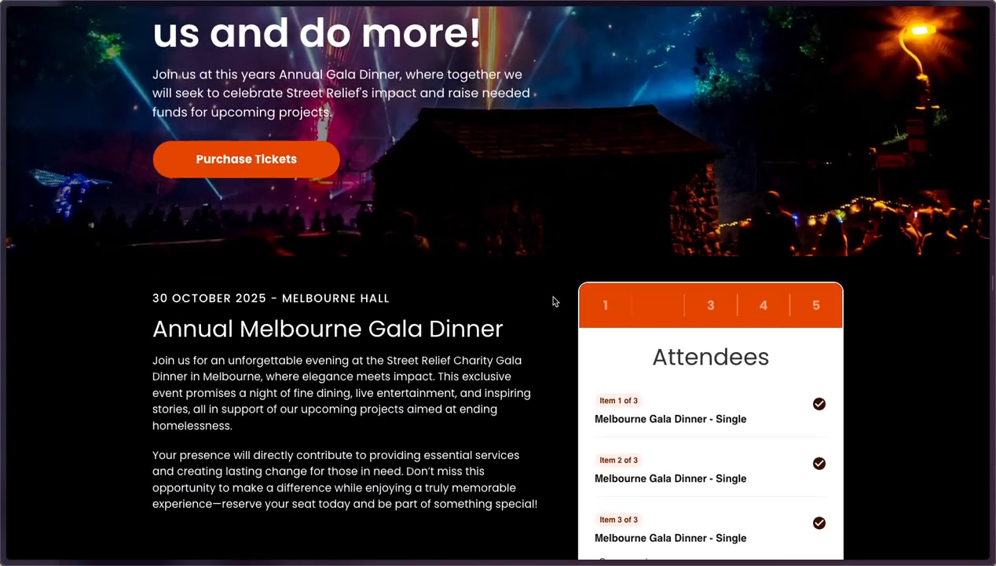